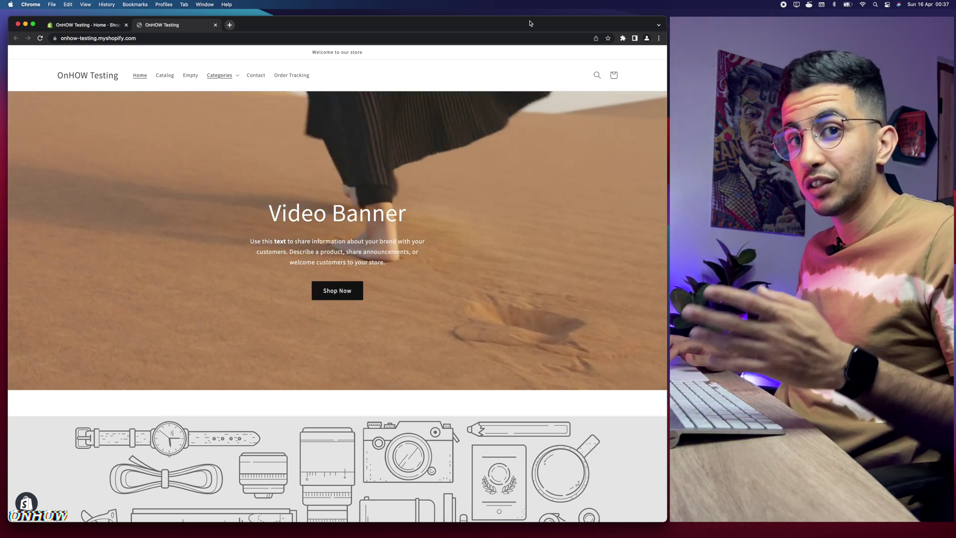
Zoom out and browse the storefront home page to reach the AmazeFan 7in1 Face Massager product.
left_click_drag(302, 229, 426, 275)
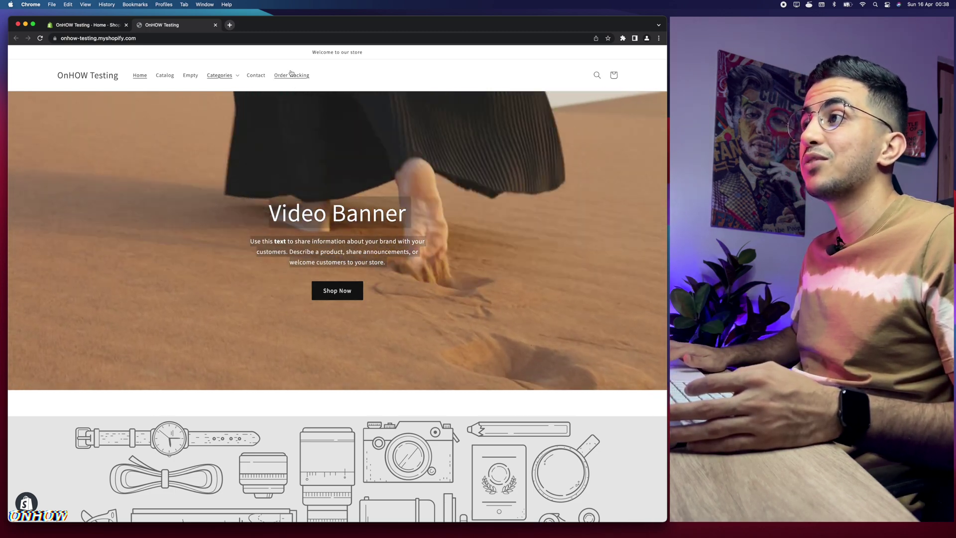
scroll(294, 75, "up", 5)
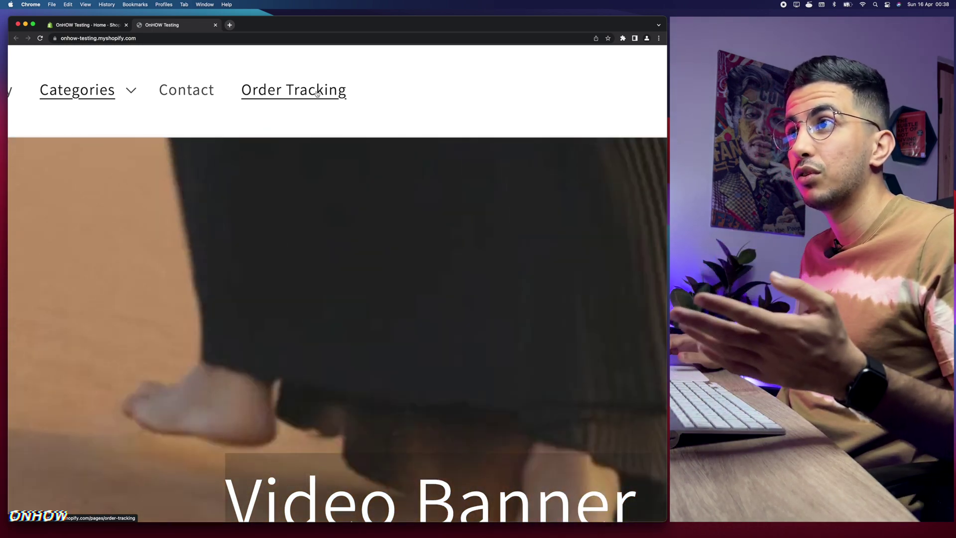
key("super+minus")
key("super+minus")
key("super+minus")
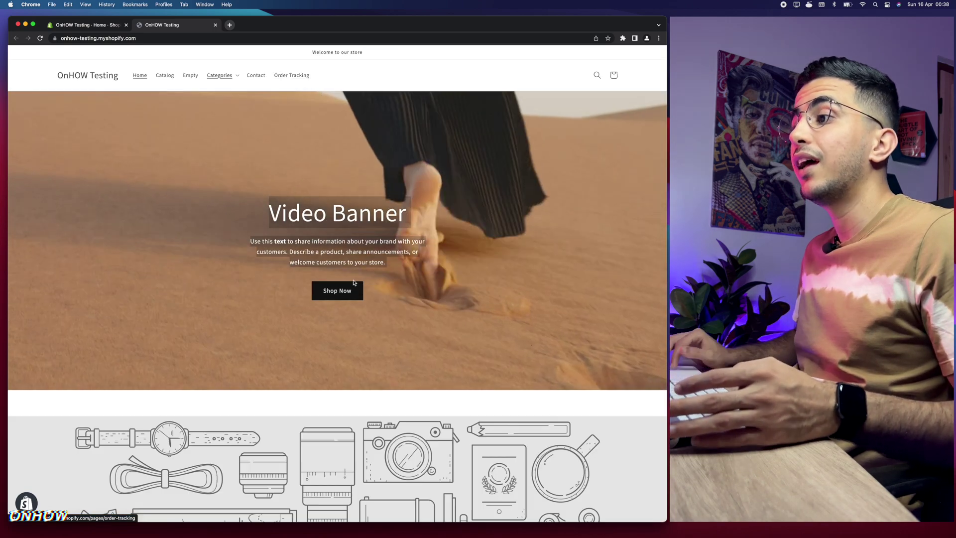
scroll(358, 292, "down", 10)
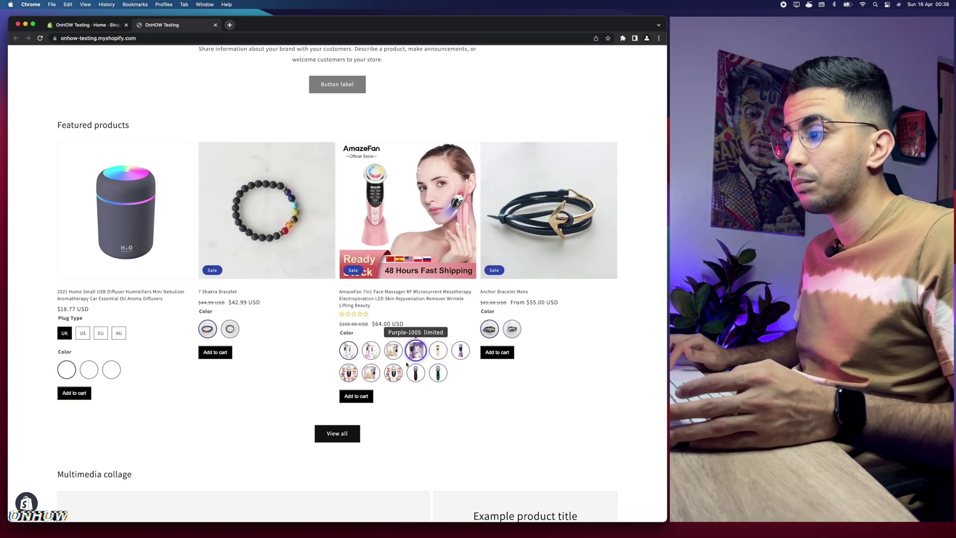
scroll(417, 354, "up", 5)
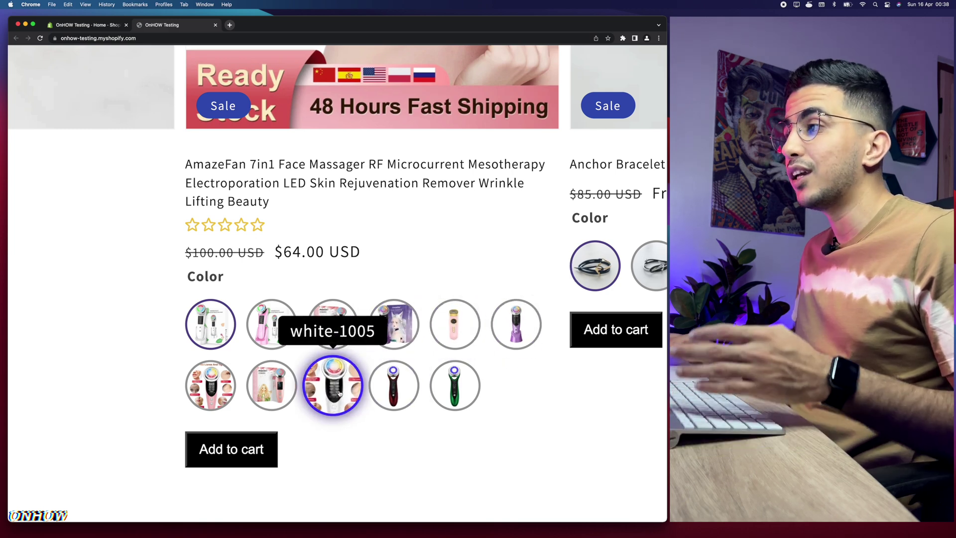
scroll(339, 394, "down", 5)
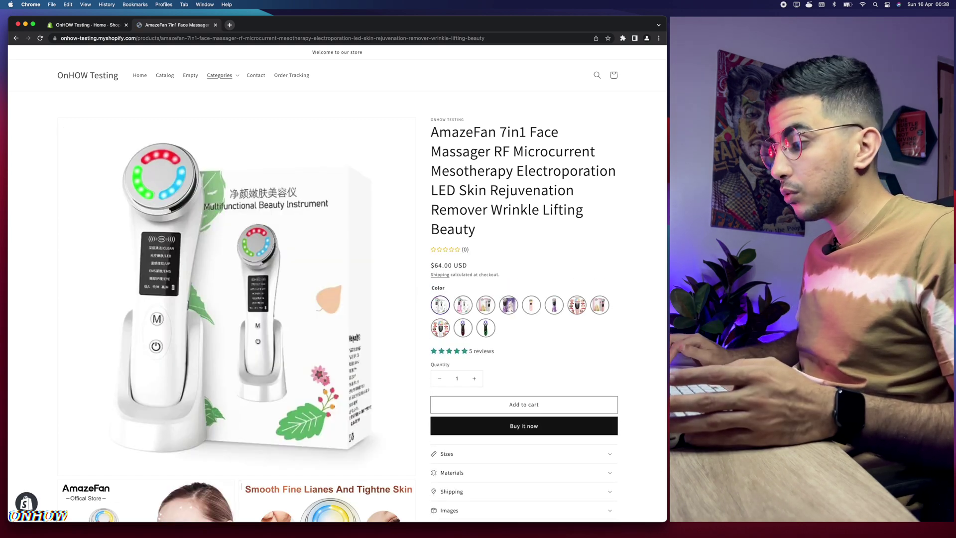
scroll(392, 396, "down", 20)
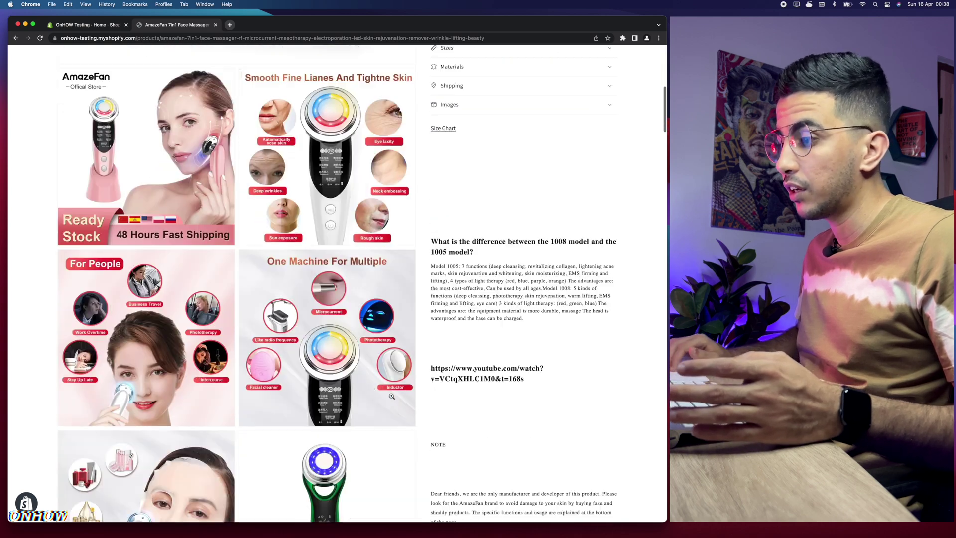
scroll(392, 396, "up", 20)
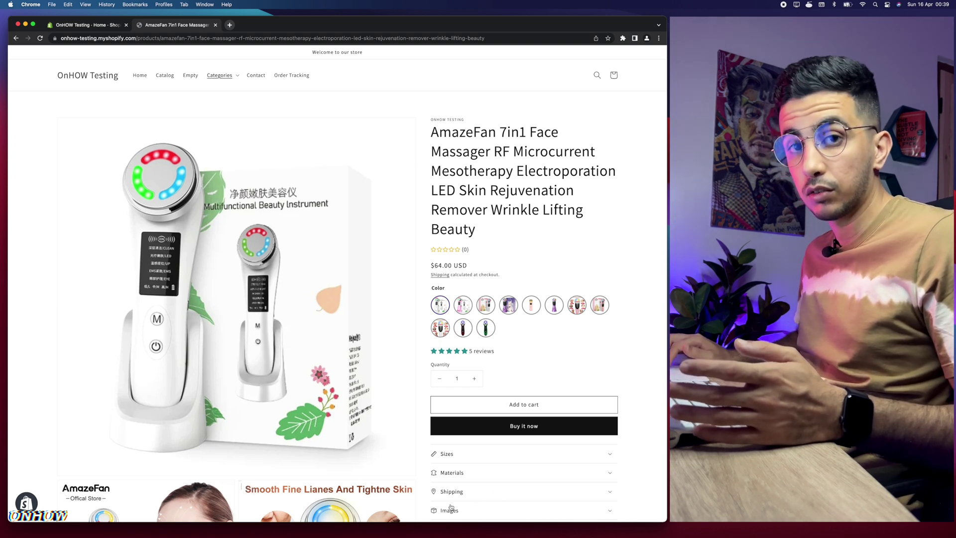
scroll(447, 507, "down", 15)
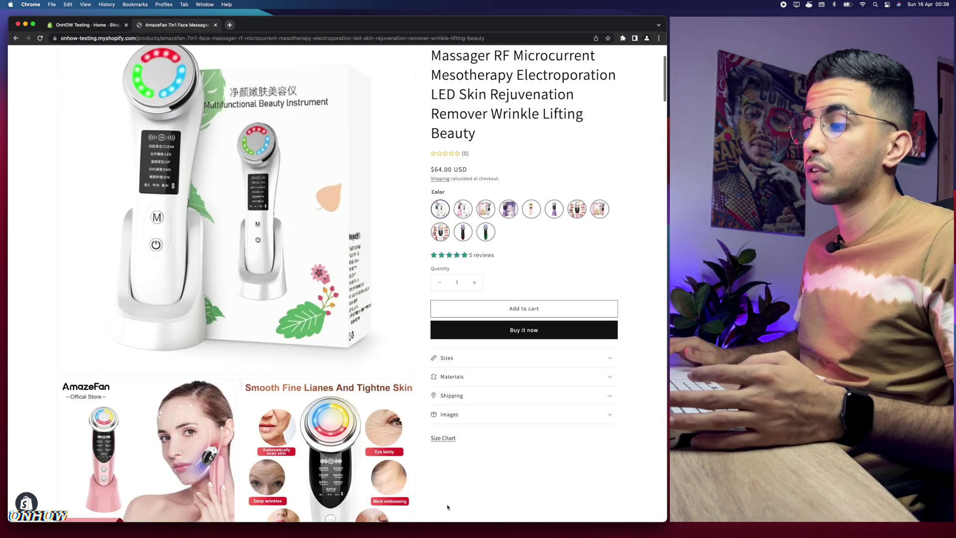
scroll(503, 393, "down", 20)
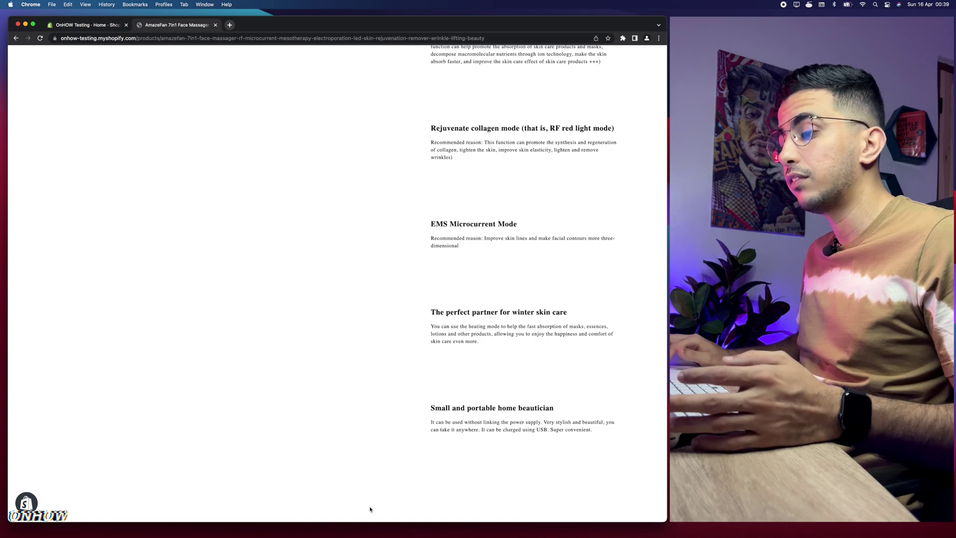
scroll(475, 402, "up", 20)
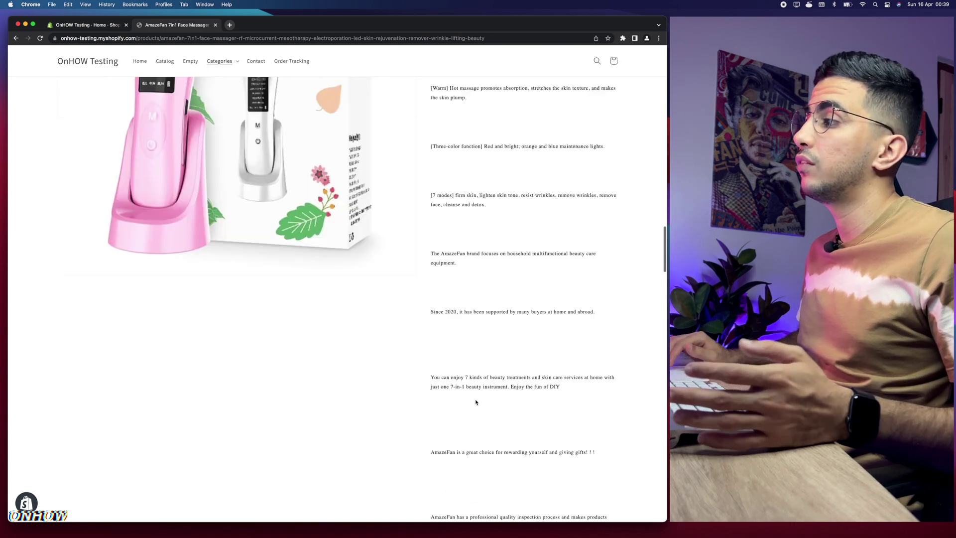
scroll(510, 312, "up", 10)
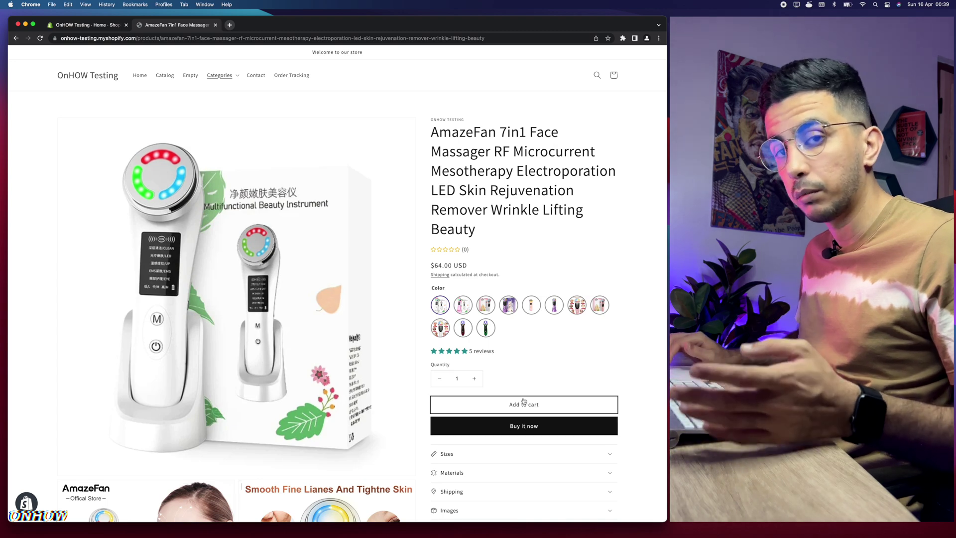
Browse the massager's Customer Reviews, then return to the Shopify admin Home tab.
left_click(464, 352)
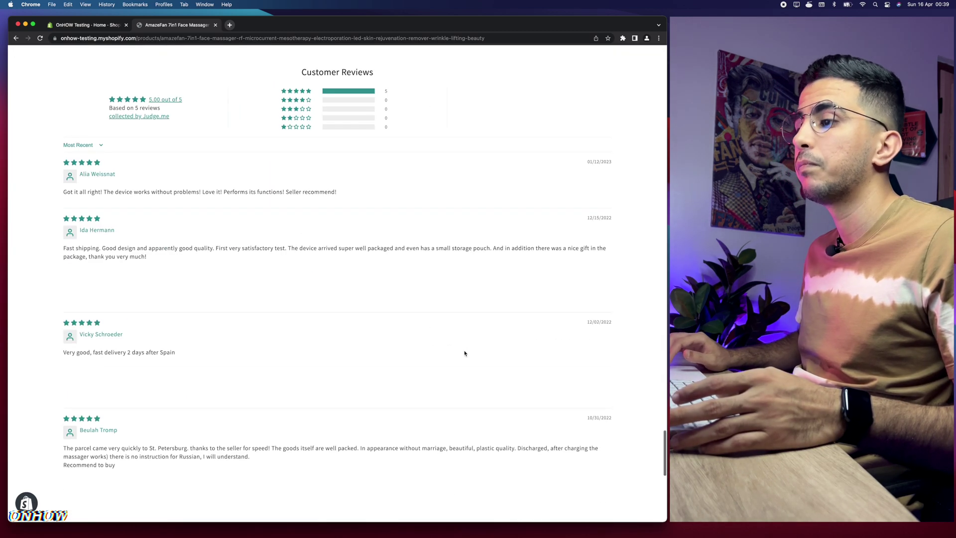
scroll(446, 350, "down", 2)
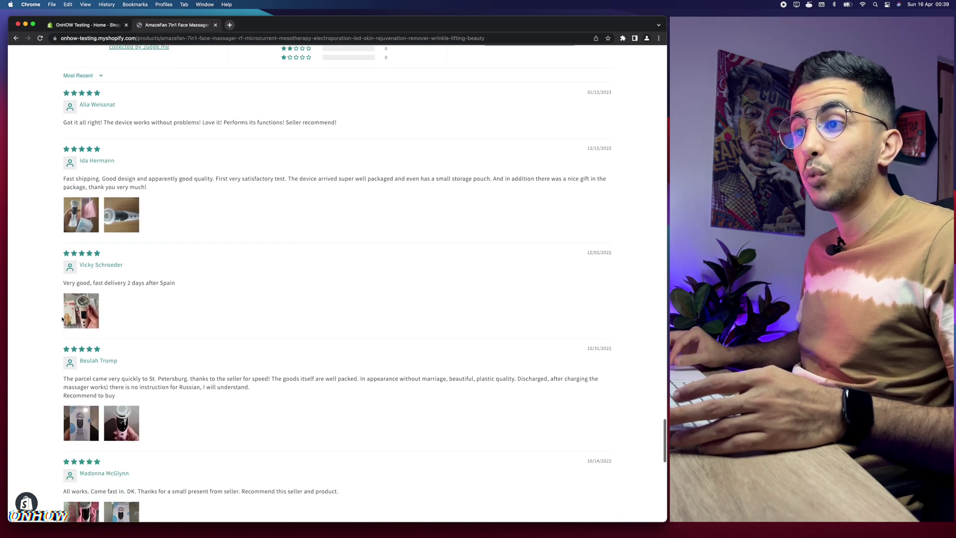
scroll(62, 318, "down", 5)
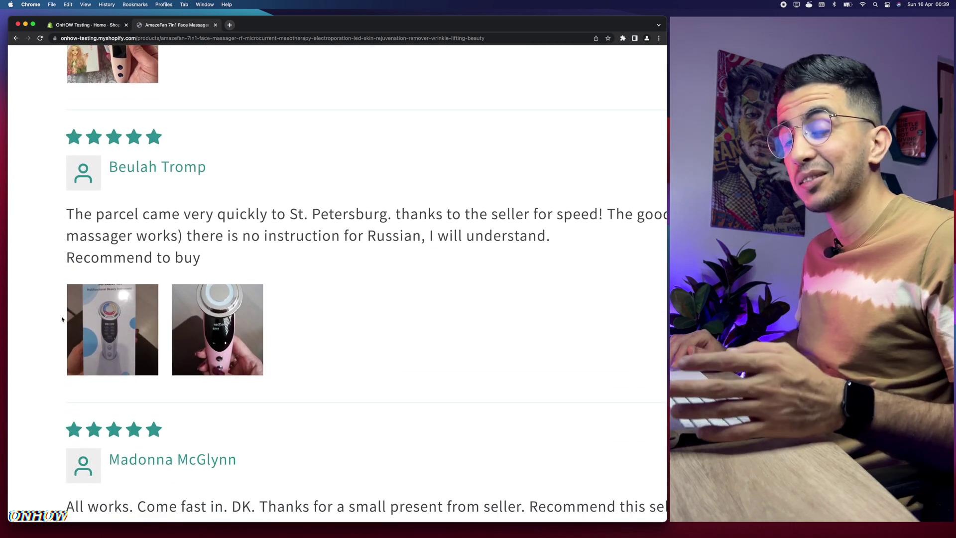
scroll(62, 318, "up", 4)
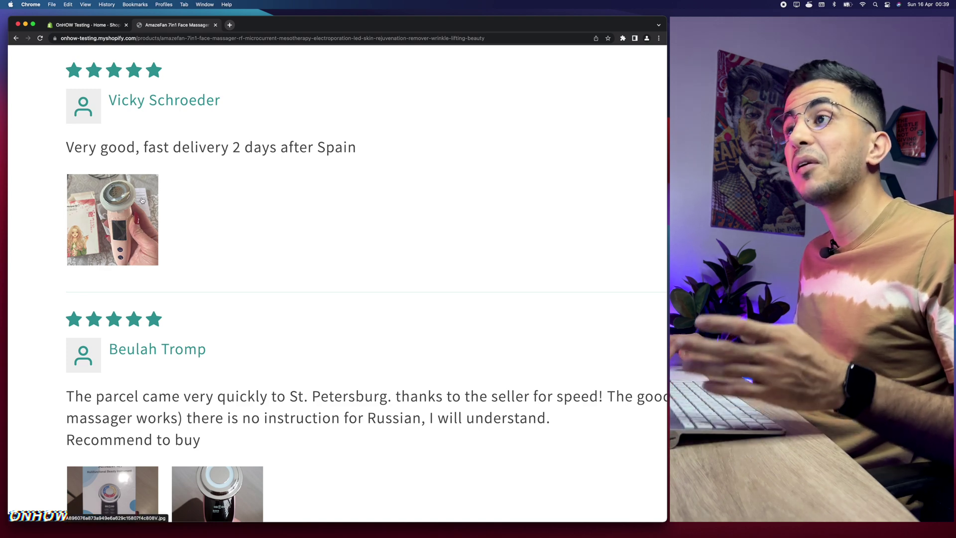
left_click_drag(117, 147, 295, 163)
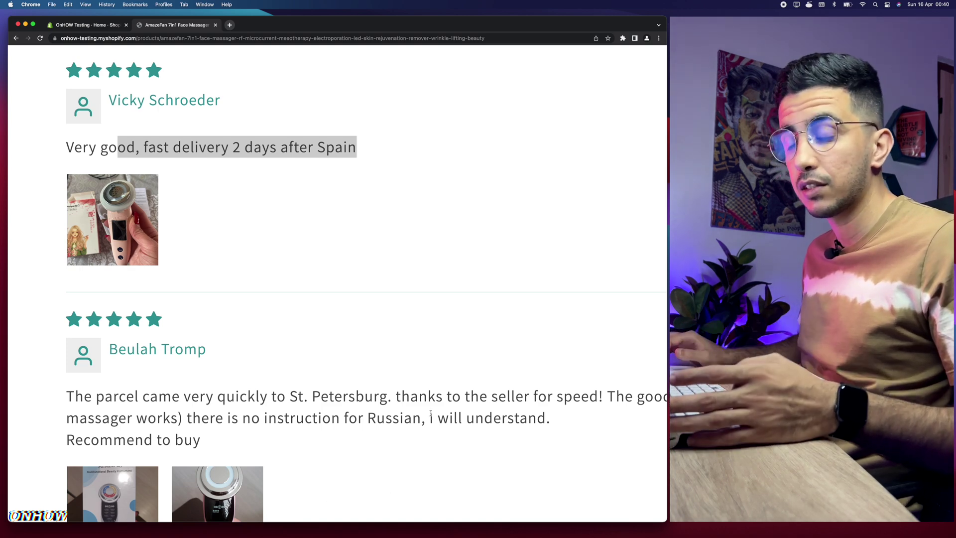
key("super+0")
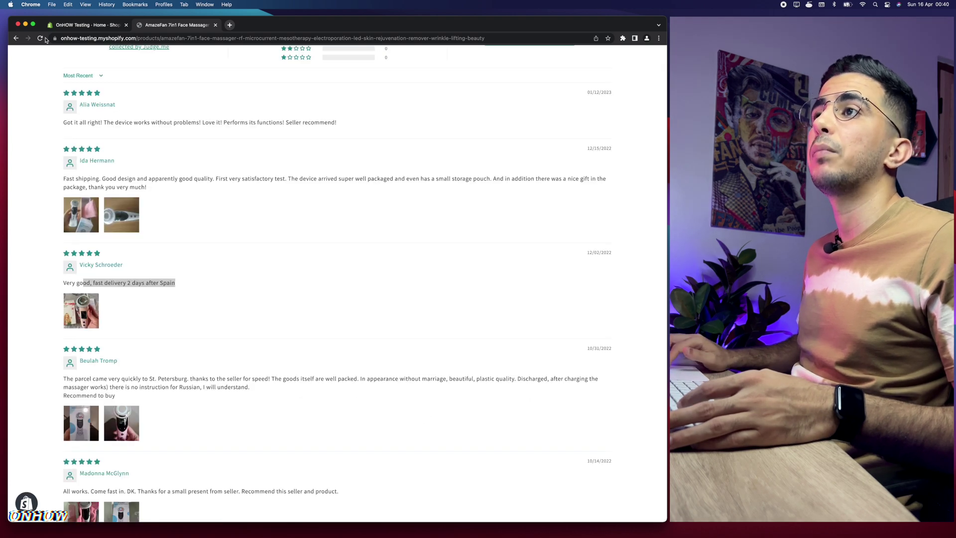
left_click(85, 25)
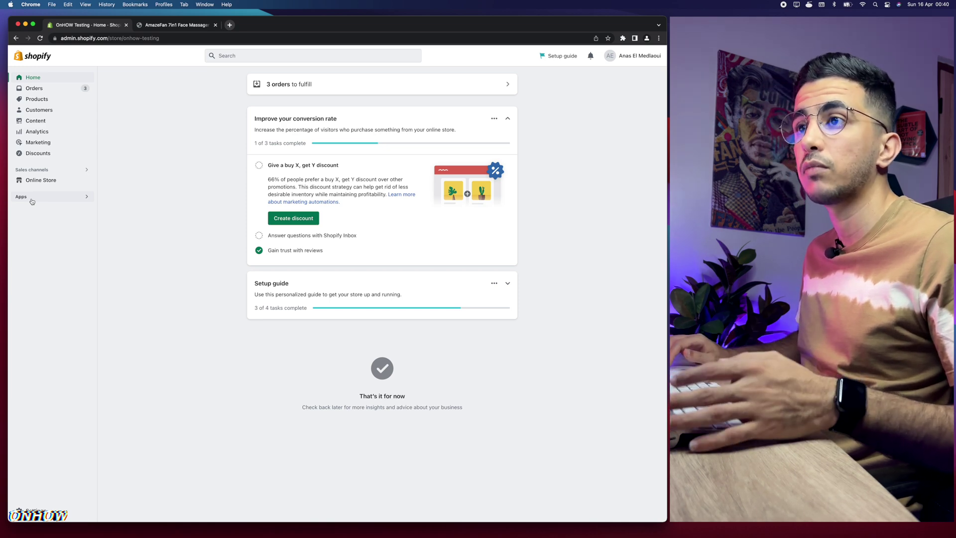
Open the Shopify App Store from Apps > Recommended apps.
left_click(36, 198)
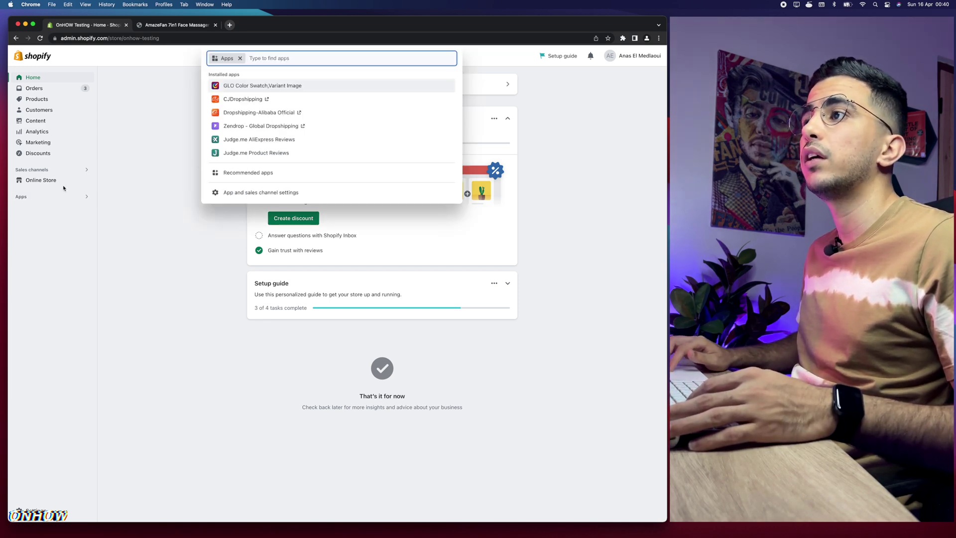
left_click(239, 172)
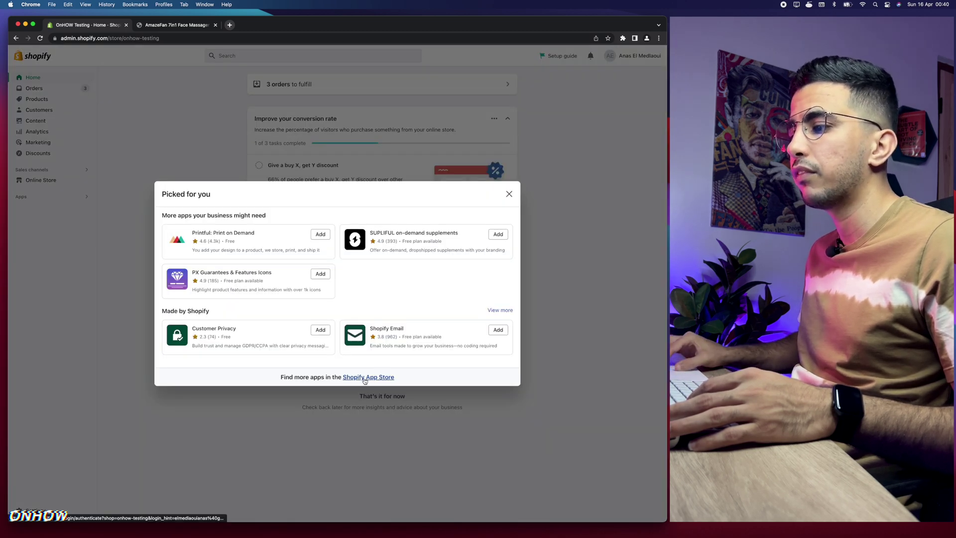
scroll(366, 384, "up", 5)
scroll(372, 376, "down", 5)
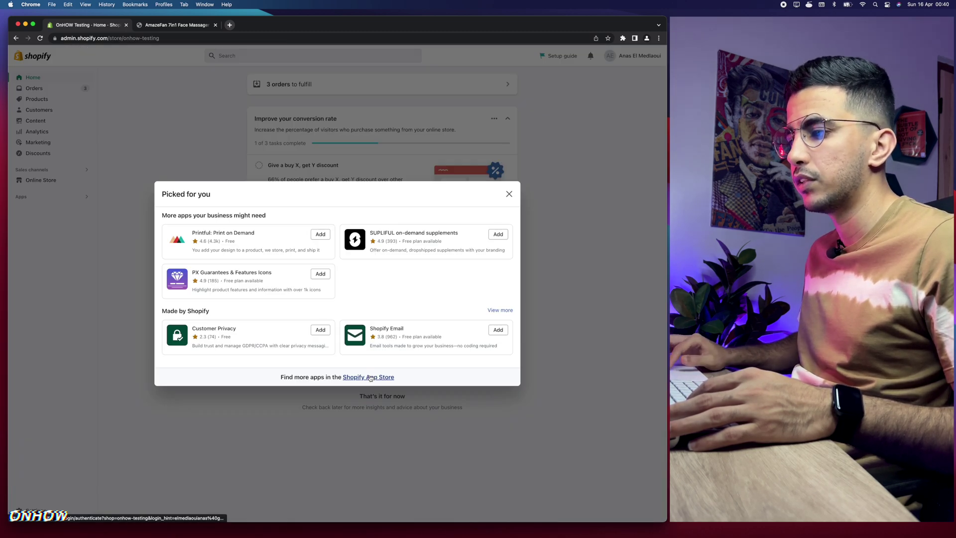
left_click(372, 377)
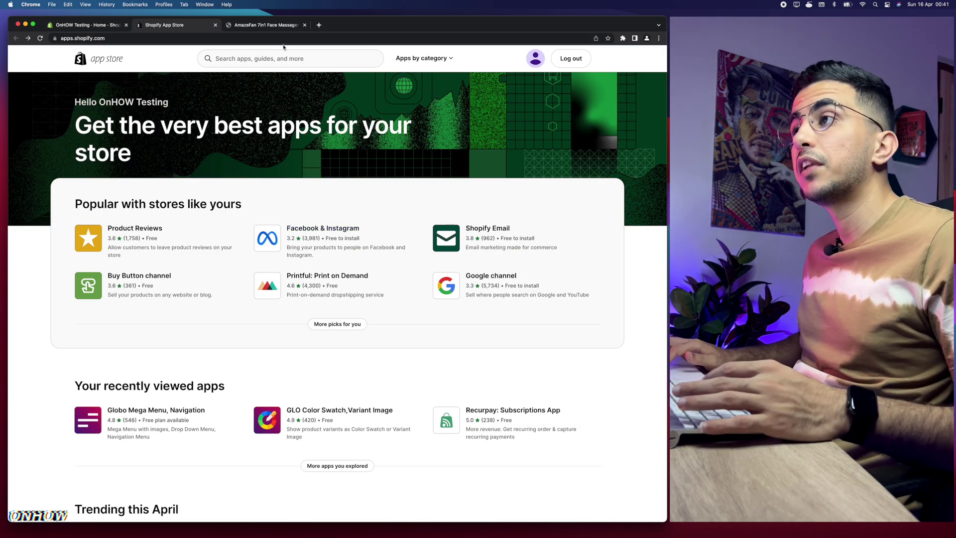
Search 'globo sticky' and open the Globo Sticky Add To Cart listing.
left_click(273, 58)
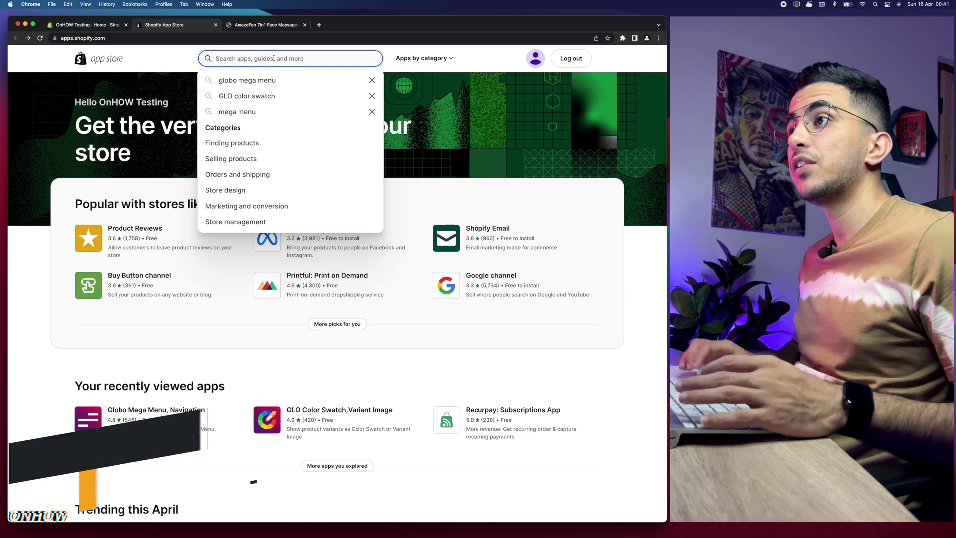
type("globo")
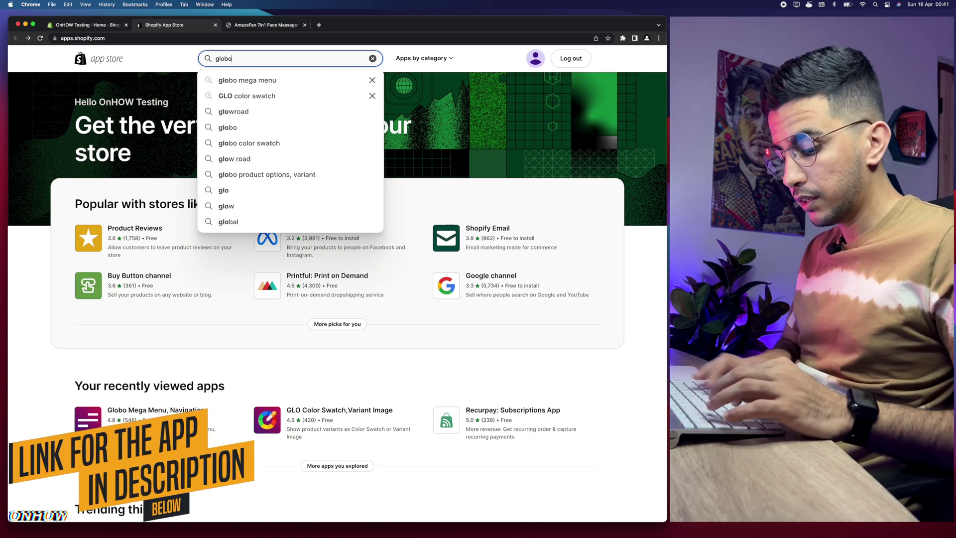
type(" sticky")
left_click(281, 81)
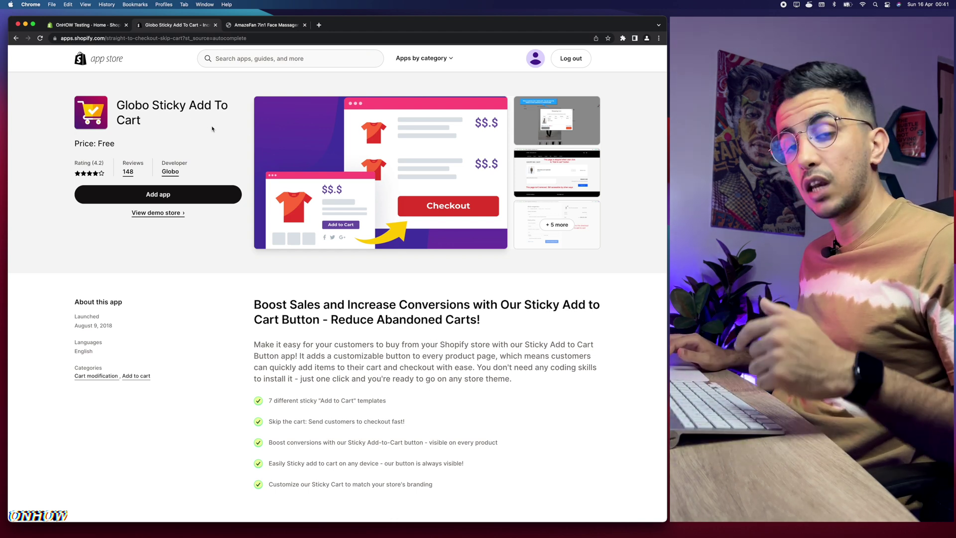
Add Globo Sticky Add To Cart and confirm installing it on the store.
left_click(152, 196)
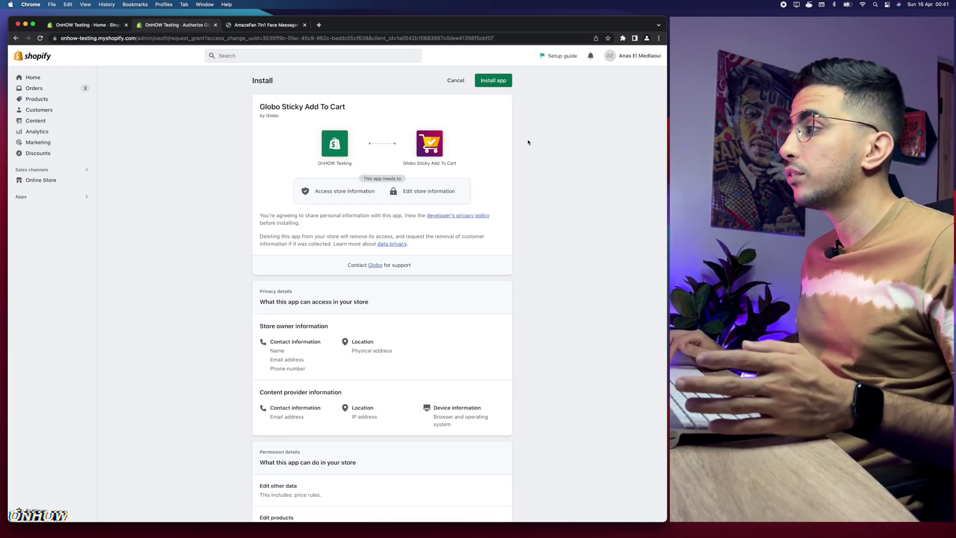
left_click(493, 80)
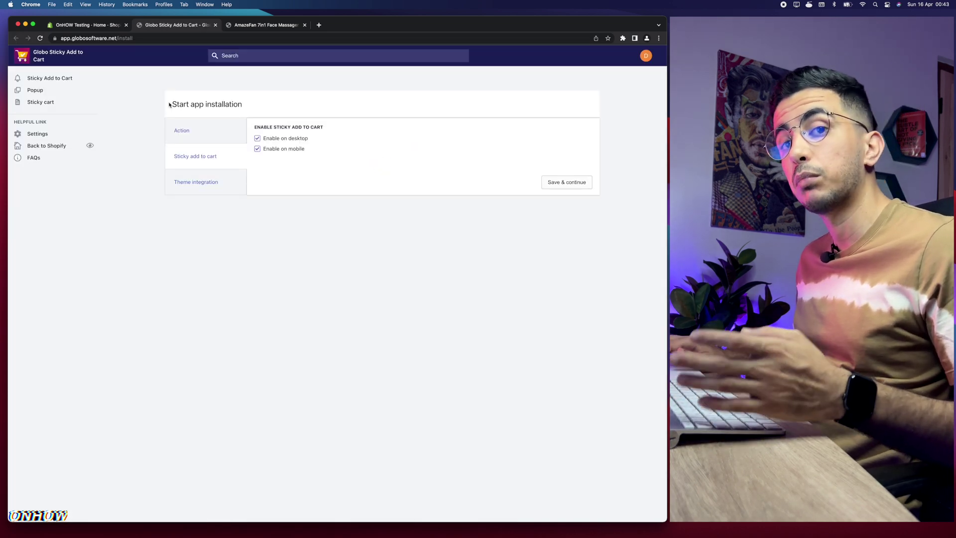
Keep Dawn as the live theme for the app's assets in the setup wizard.
left_click(193, 138)
left_click(194, 182)
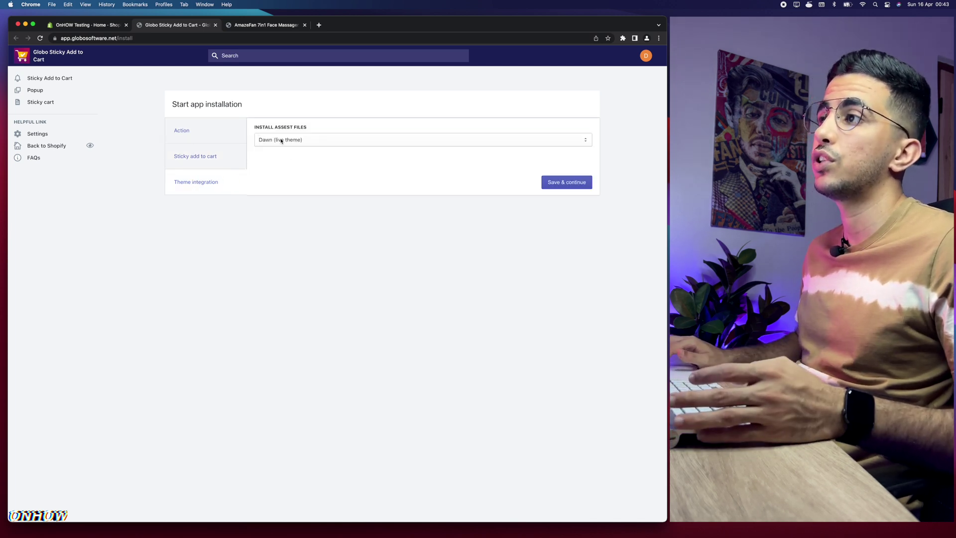
left_click_drag(265, 126, 313, 128)
left_click(312, 129)
left_click(309, 141)
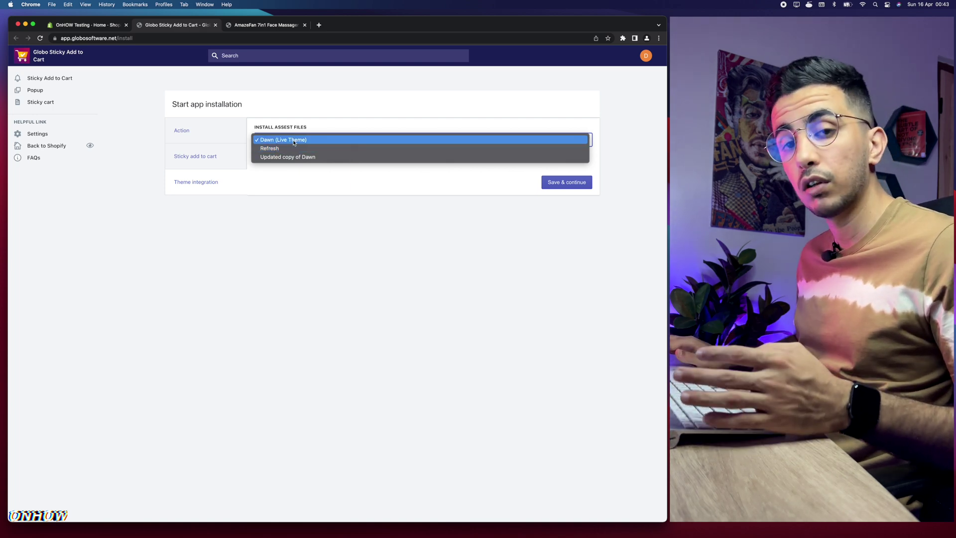
left_click(296, 141)
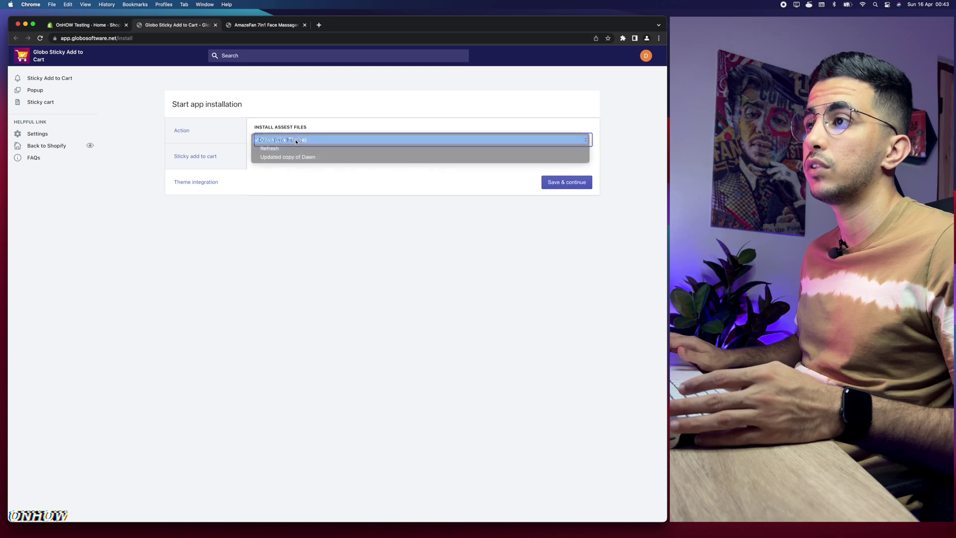
left_click(210, 157)
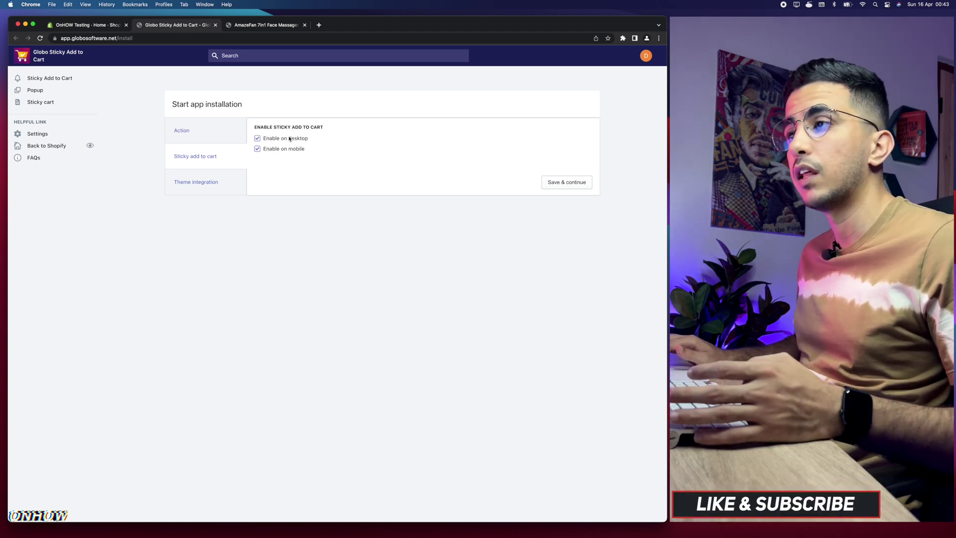
Set the add-to-cart action to send shoppers to the checkout page.
left_click(198, 136)
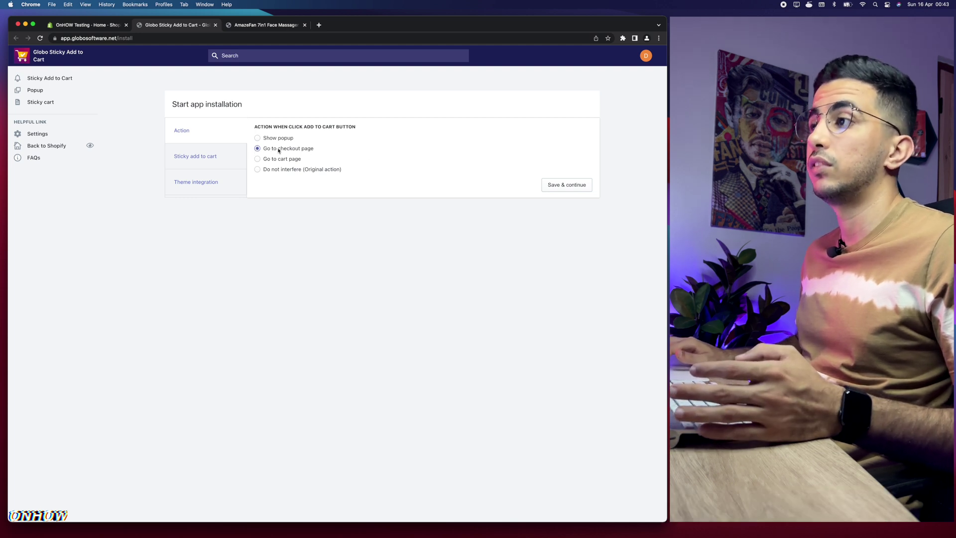
left_click(257, 159)
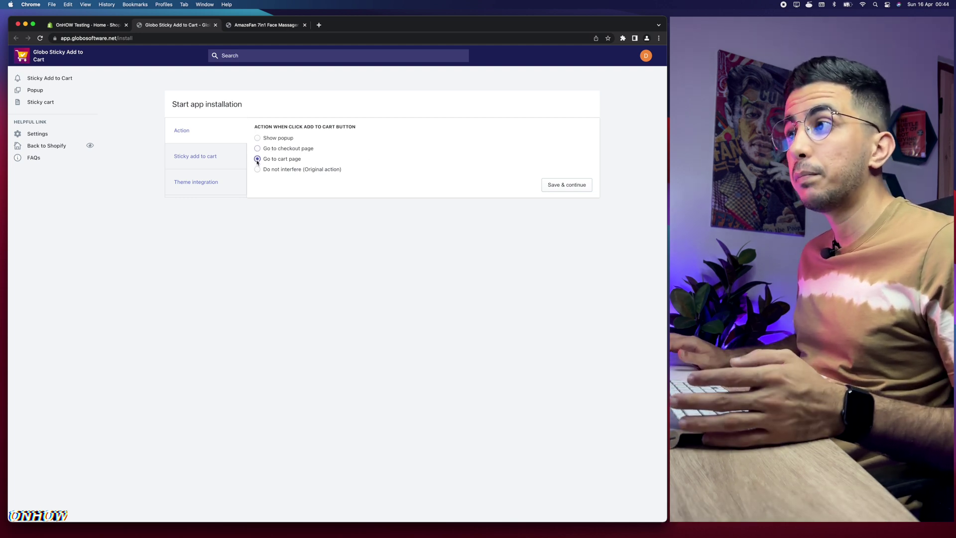
left_click(257, 169)
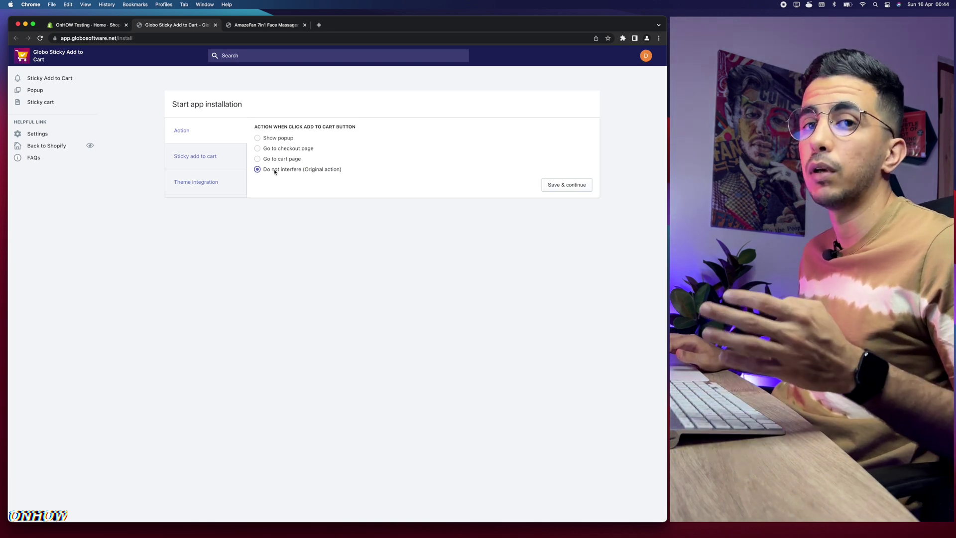
left_click(257, 149)
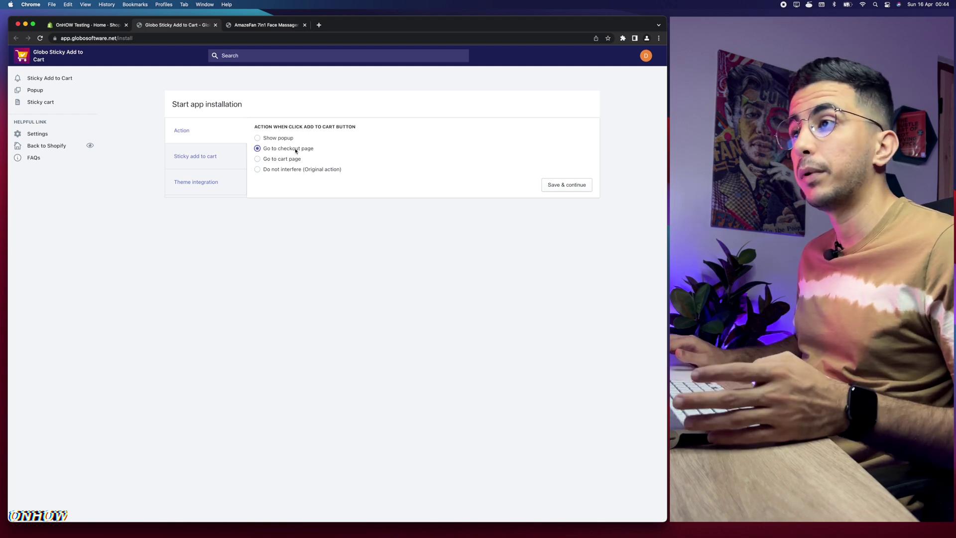
left_click(569, 189)
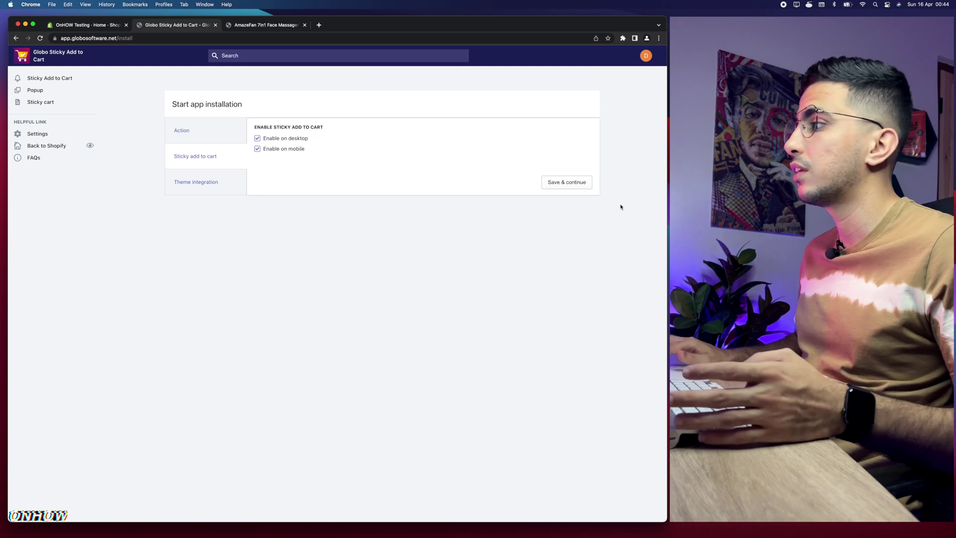
Save the desktop/mobile and theme steps to finish the setup wizard.
left_click(567, 182)
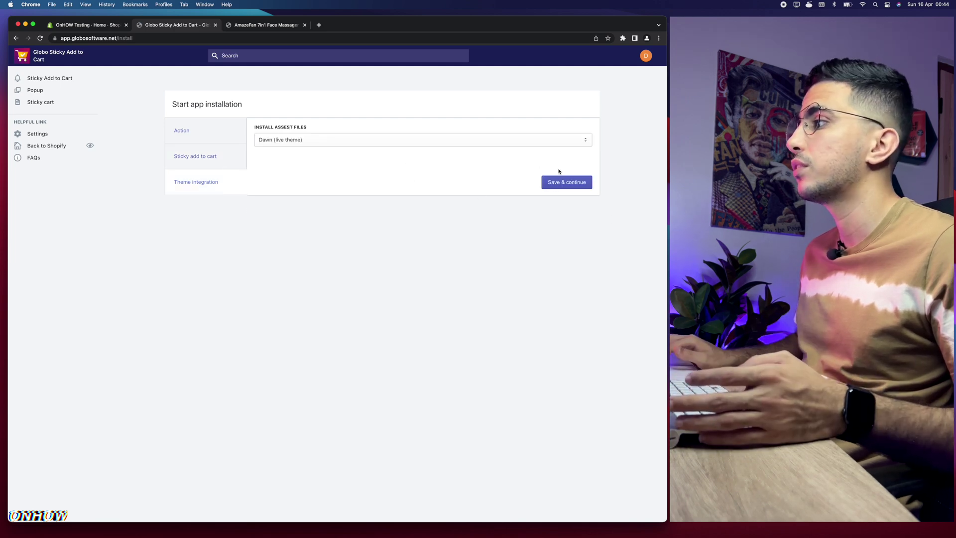
left_click(567, 182)
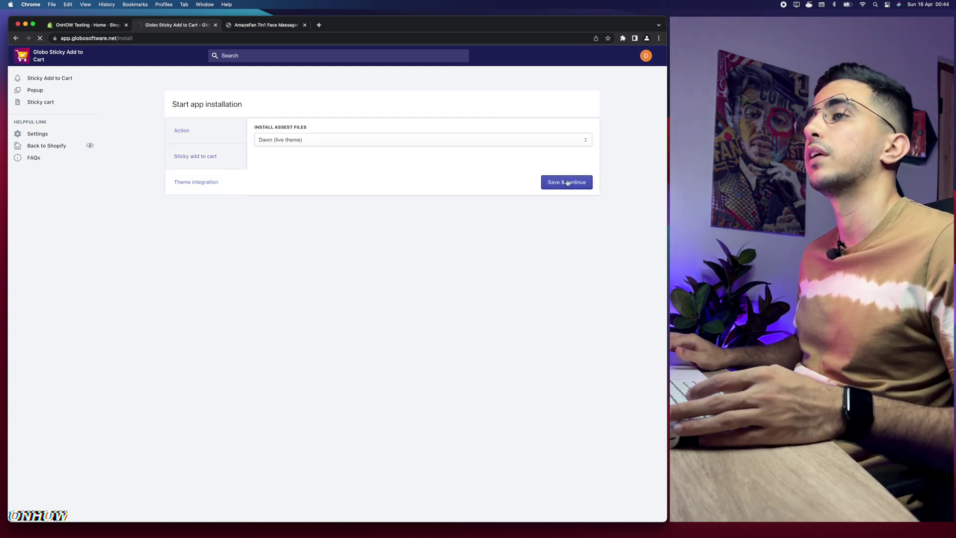
left_click_drag(191, 94, 558, 133)
left_click(558, 135)
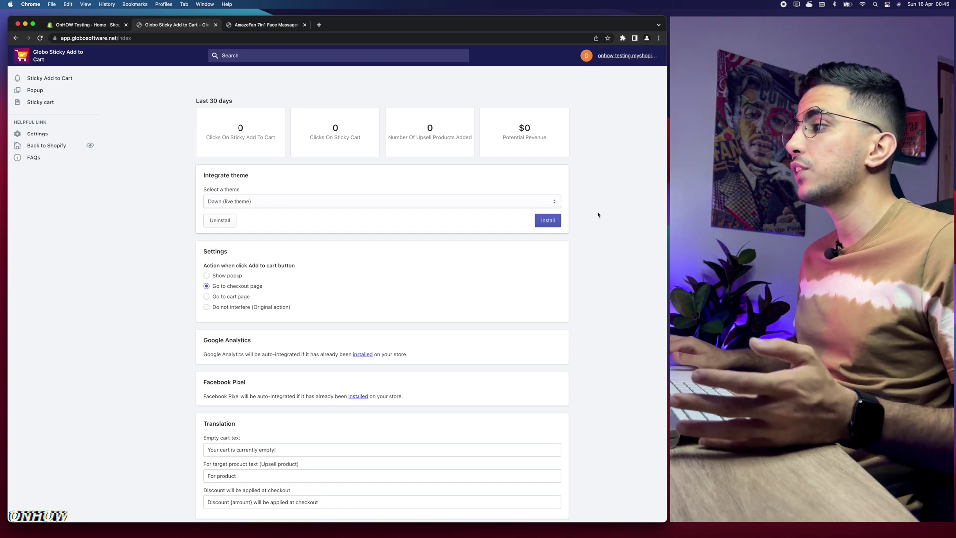
Install the app into the Dawn live theme.
left_click(548, 220)
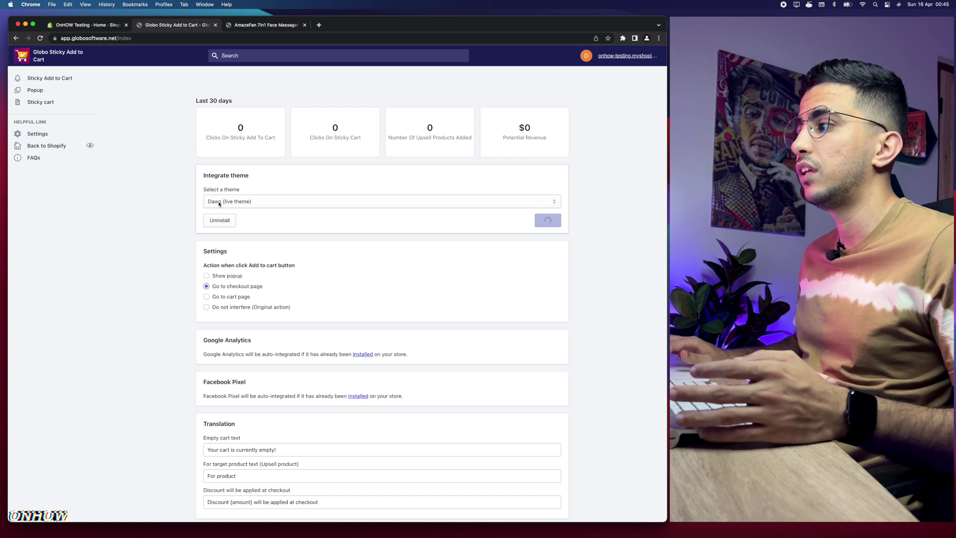
scroll(211, 243, "up", 5)
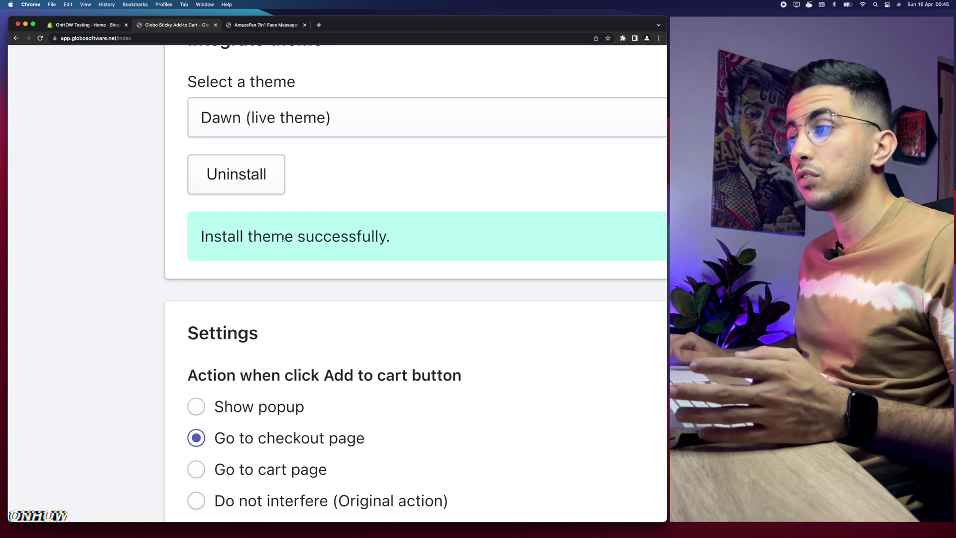
scroll(339, 236, "down", 5)
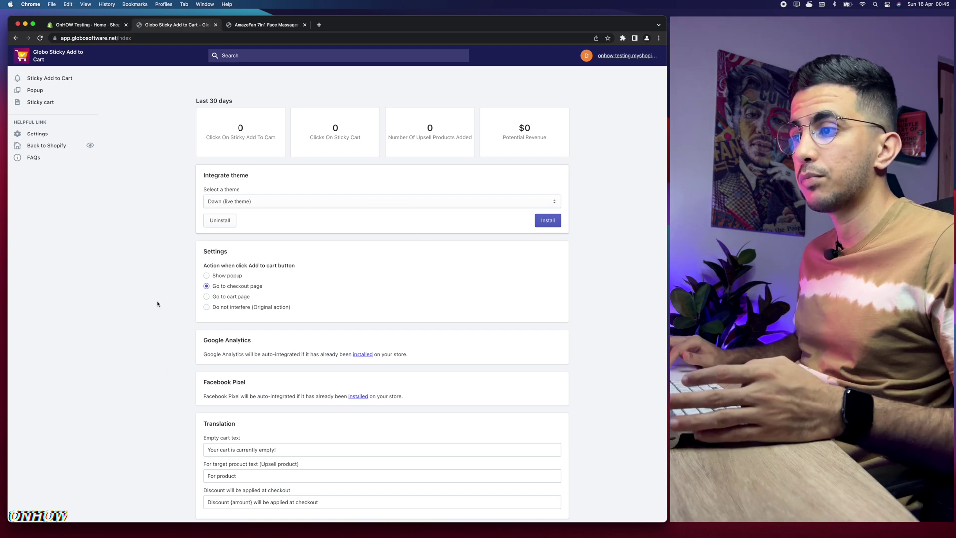
scroll(159, 312, "down", 5)
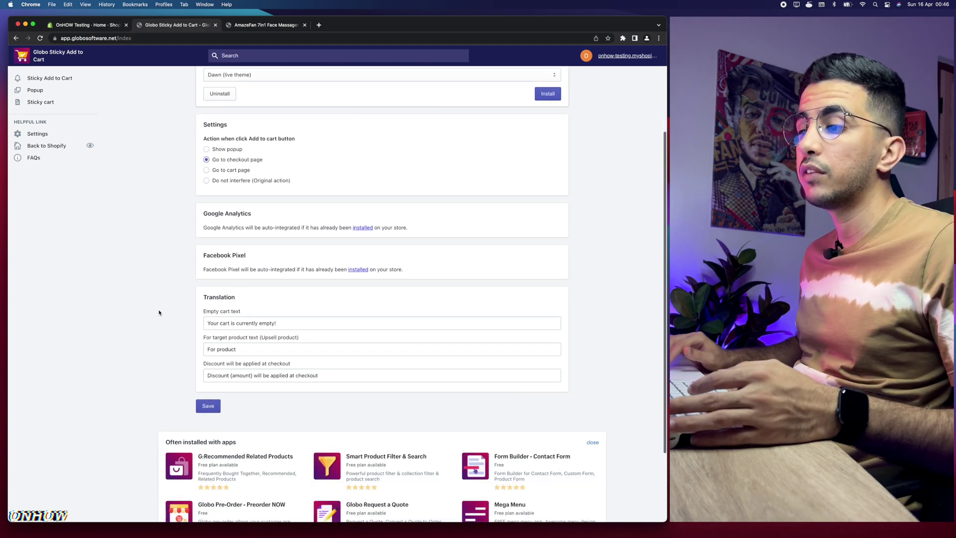
Review the empty cart message and upsell product translation texts, then save the settings.
left_click_drag(292, 296, 194, 298)
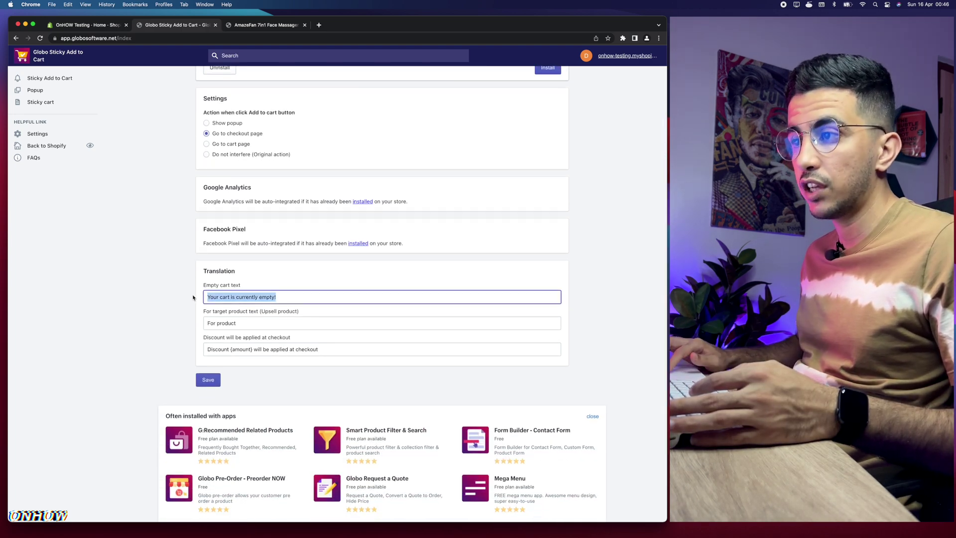
left_click(227, 295)
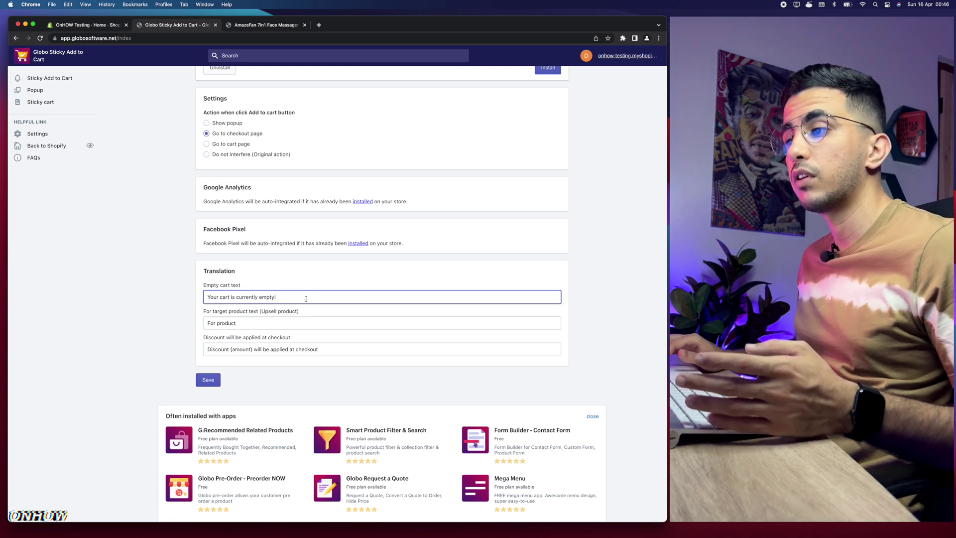
left_click_drag(173, 275, 347, 359)
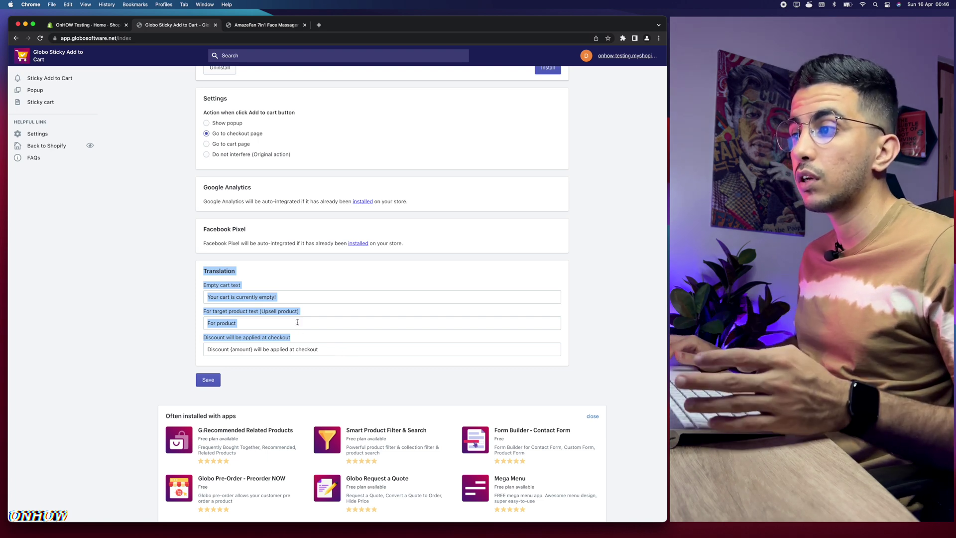
left_click(297, 322)
left_click_drag(260, 323, 186, 326)
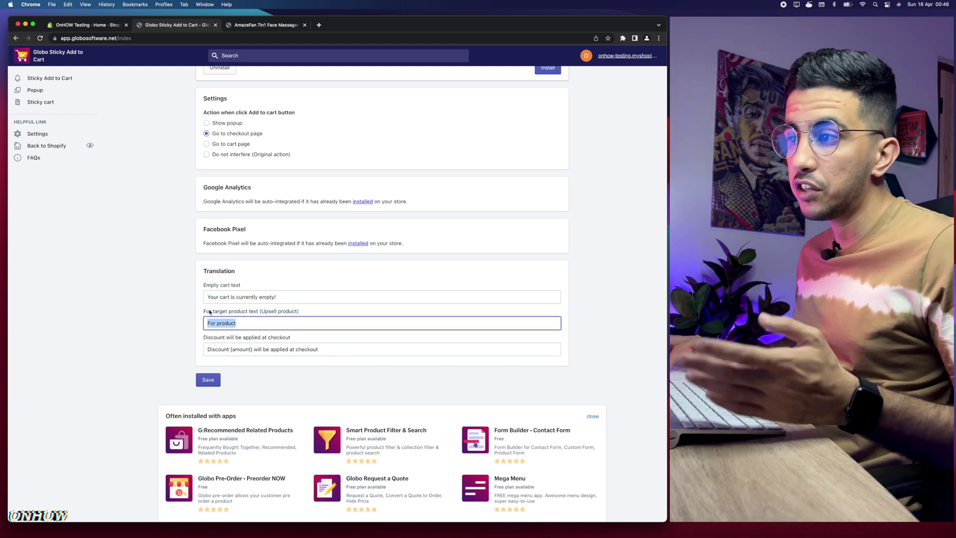
left_click_drag(286, 296, 177, 302)
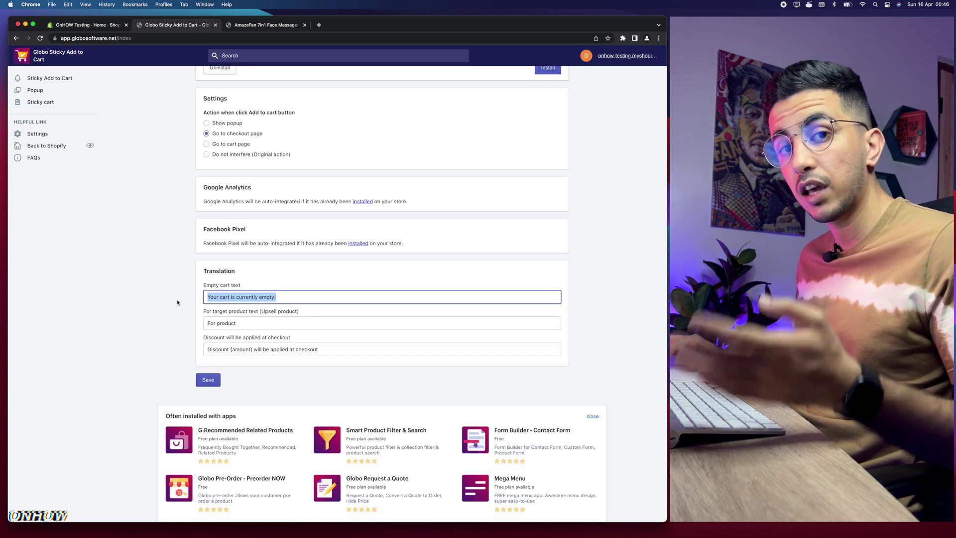
left_click(204, 381)
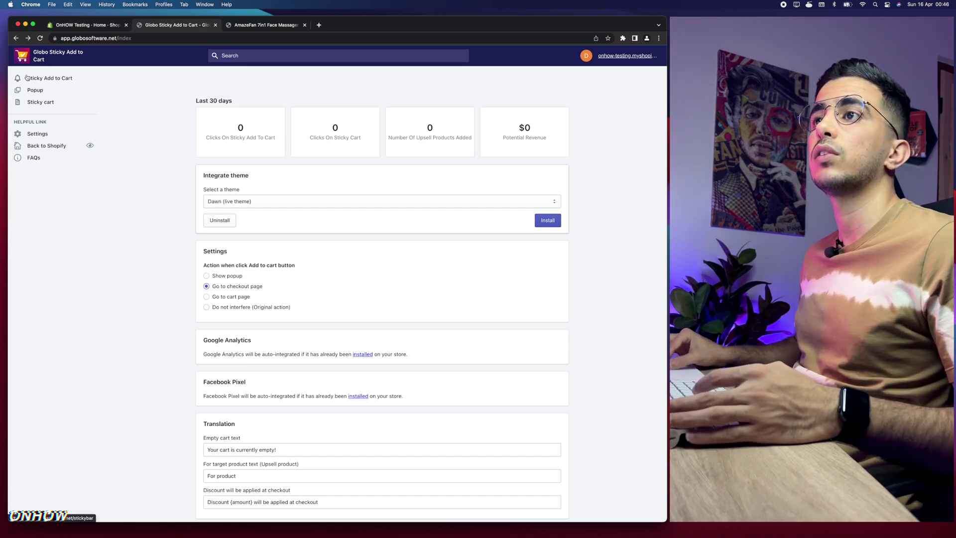
Open the Sticky Add to Cart page and inspect the Template 1 preview bar with BUY NOW.
scroll(26, 77, "up", 5)
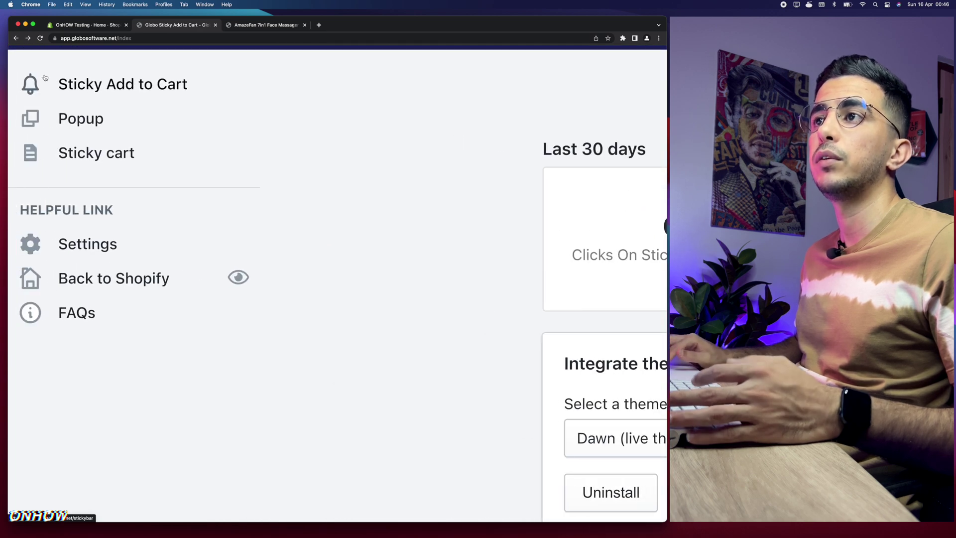
left_click(98, 88)
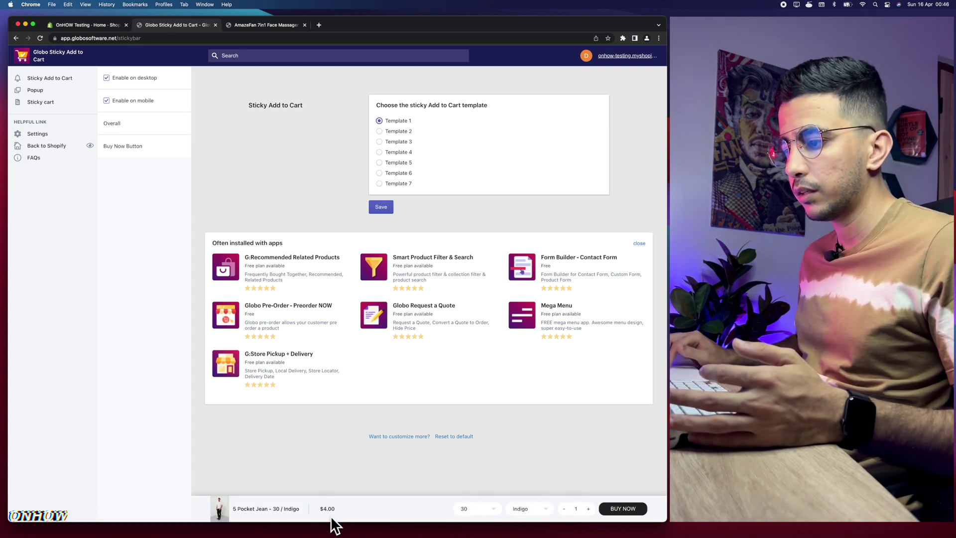
scroll(362, 506, "up", 5)
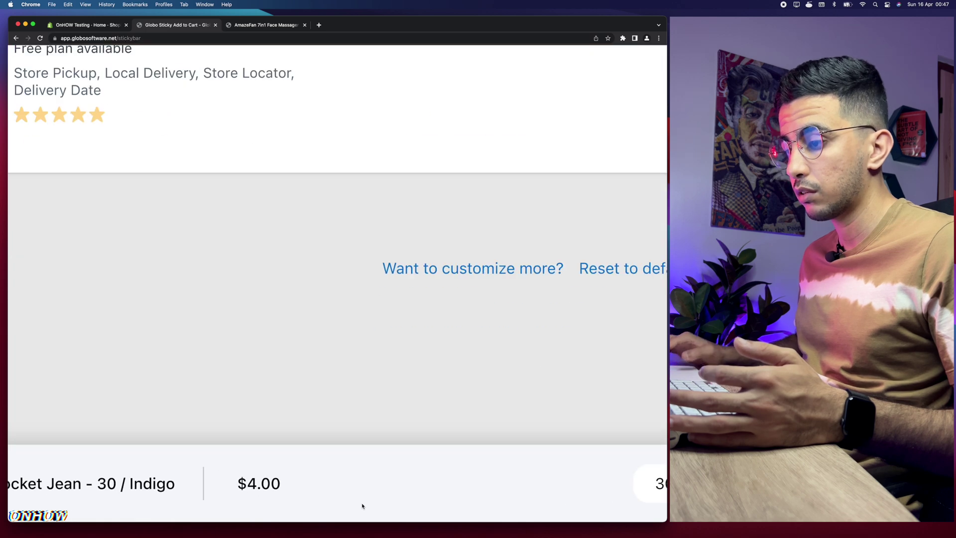
scroll(363, 505, "left", 5)
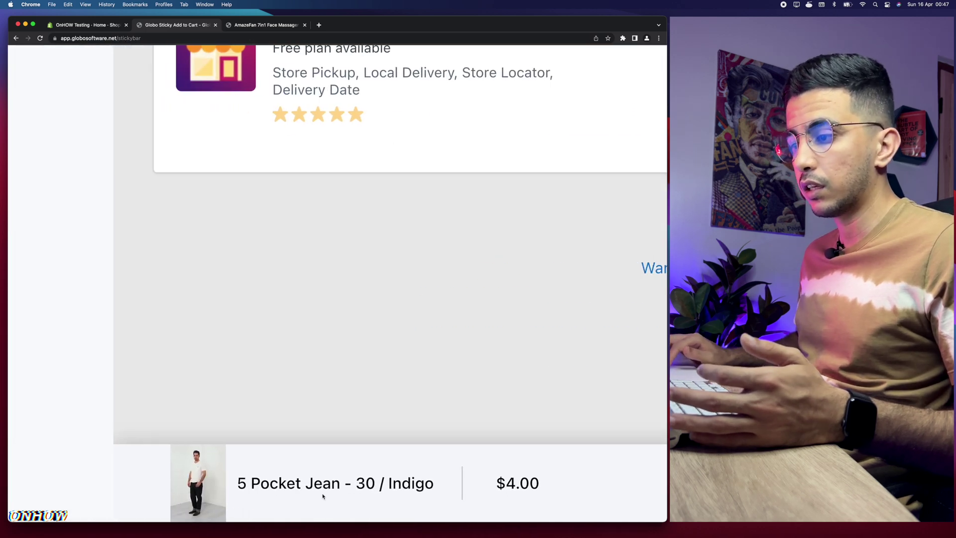
scroll(272, 473, "right", 5)
scroll(305, 478, "right", 10)
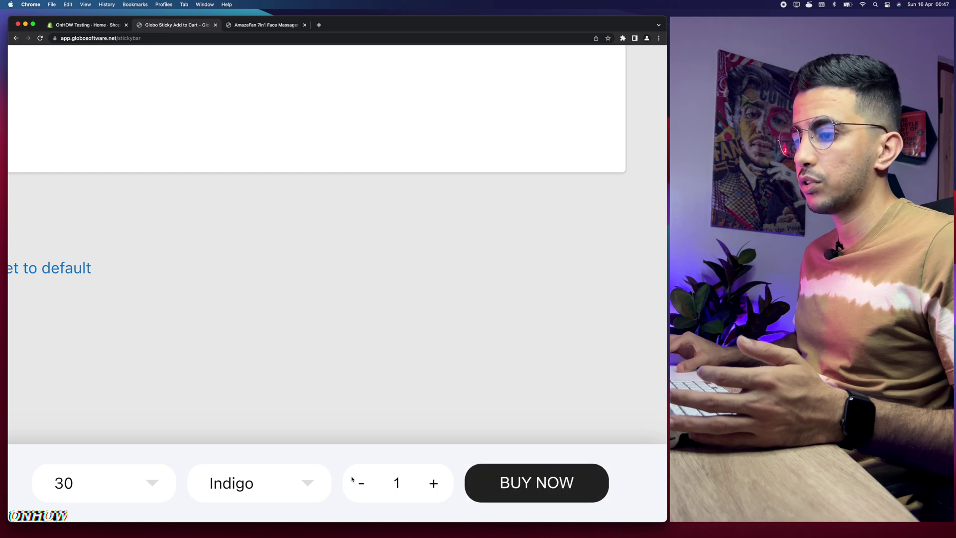
scroll(351, 479, "down", 10)
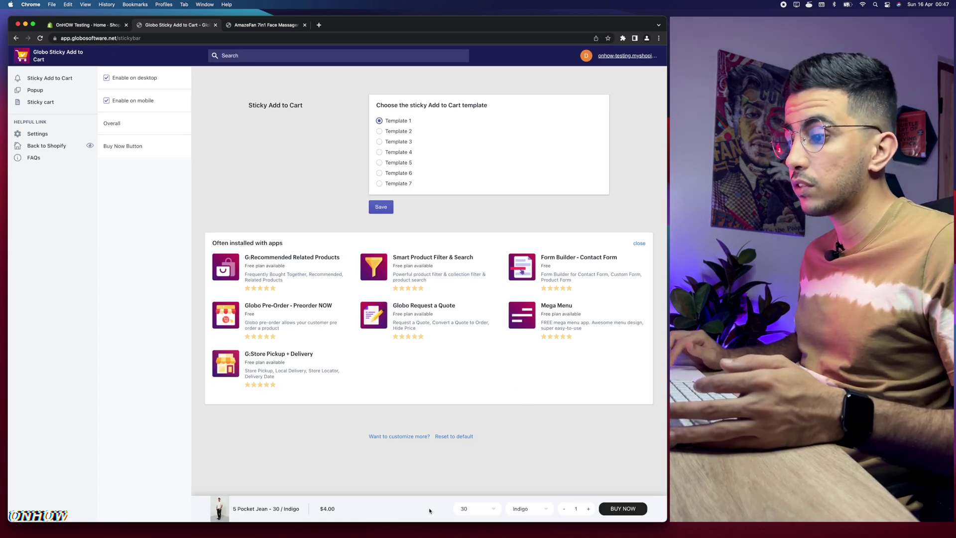
Preview Templates 1–7, then choose Template 3 and save it.
left_click(379, 131)
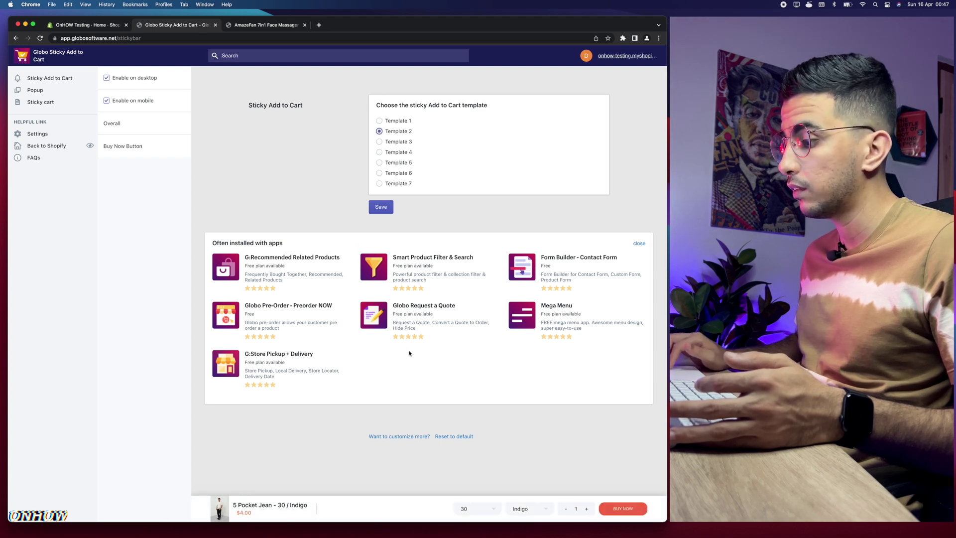
scroll(536, 495, "up", 5)
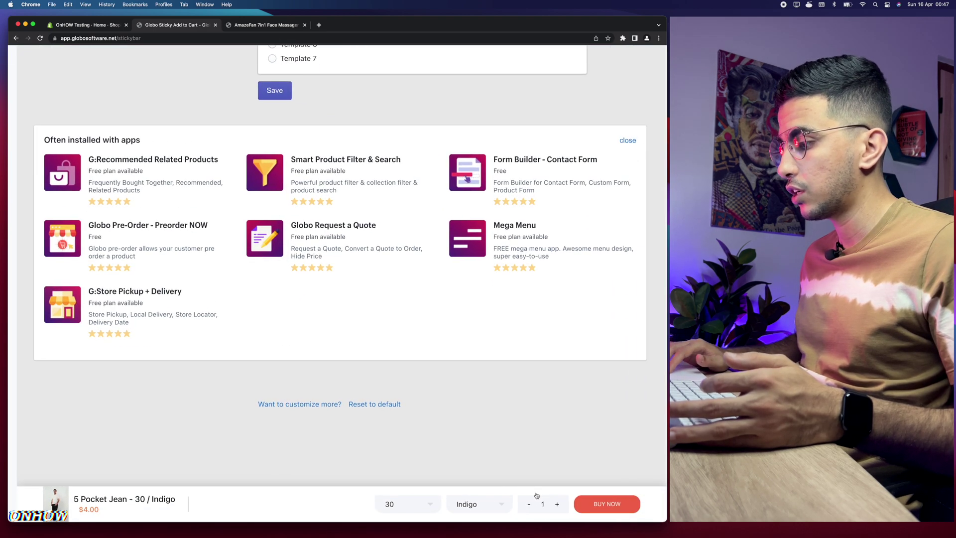
scroll(536, 496, "left", 3)
scroll(379, 421, "right", 3)
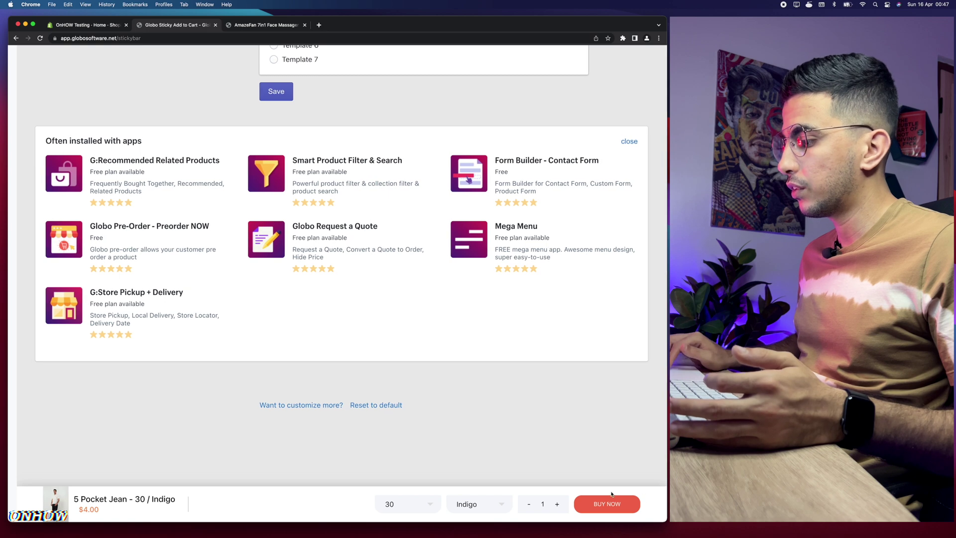
scroll(280, 441, "down", 5)
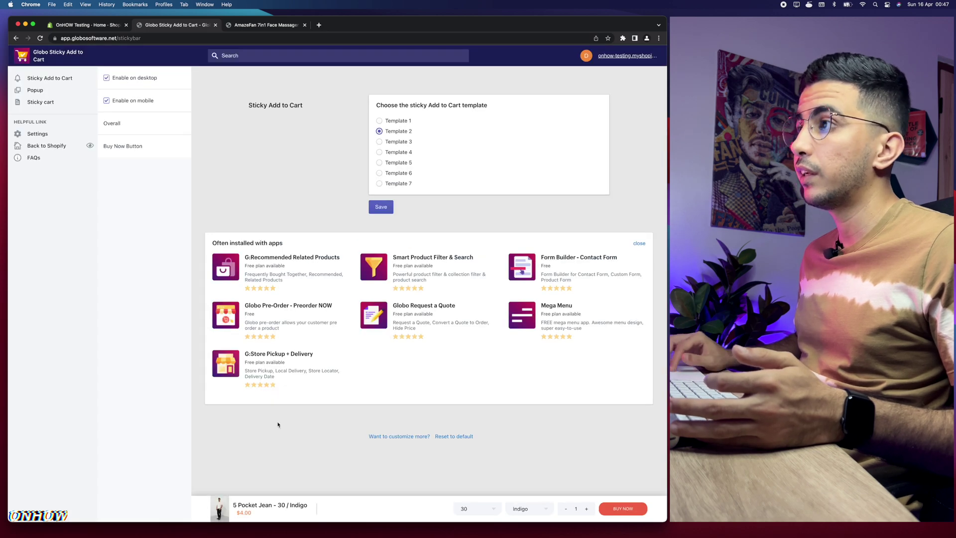
left_click(380, 142)
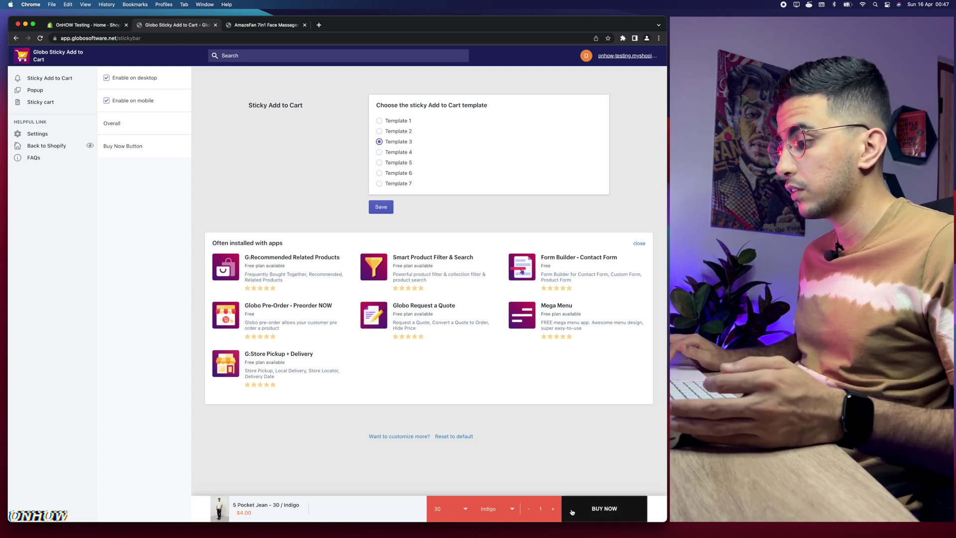
left_click(379, 152)
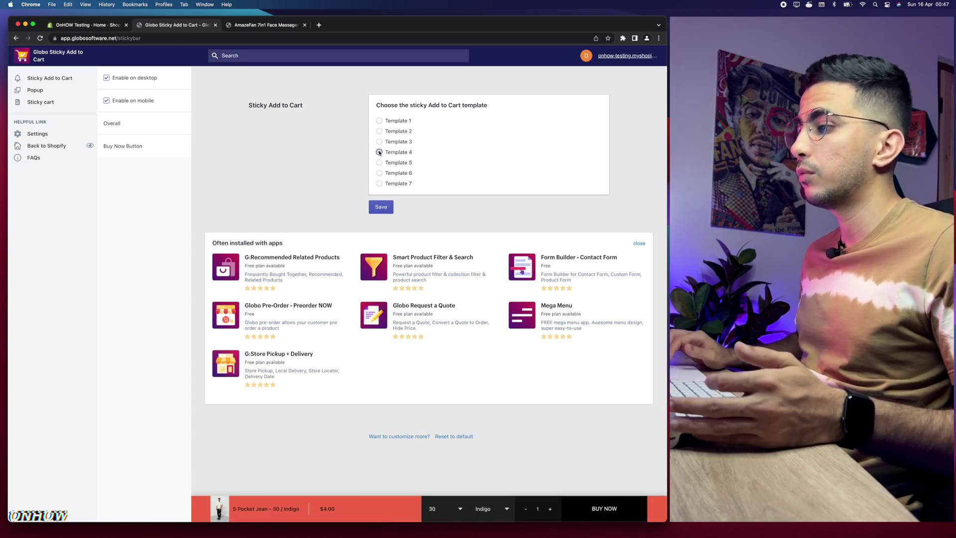
left_click(379, 163)
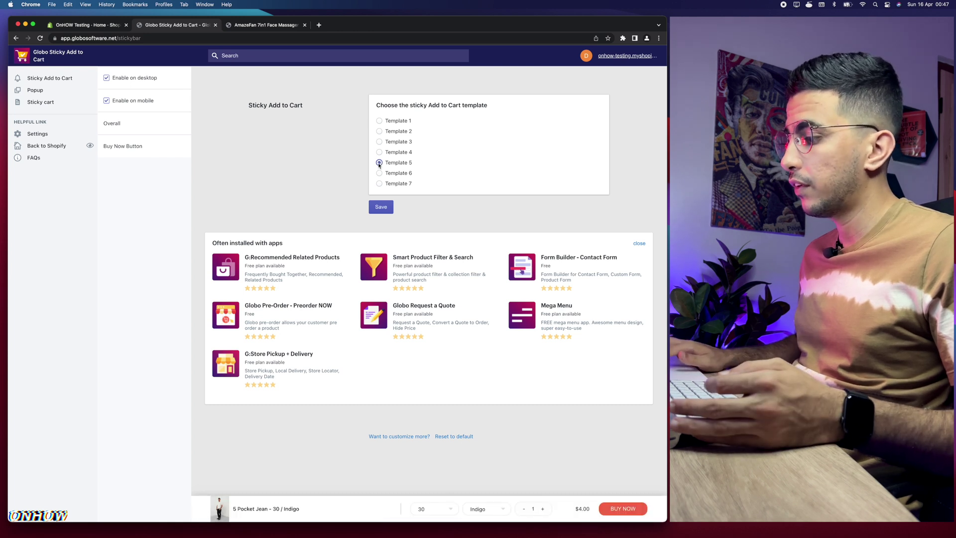
left_click(380, 121)
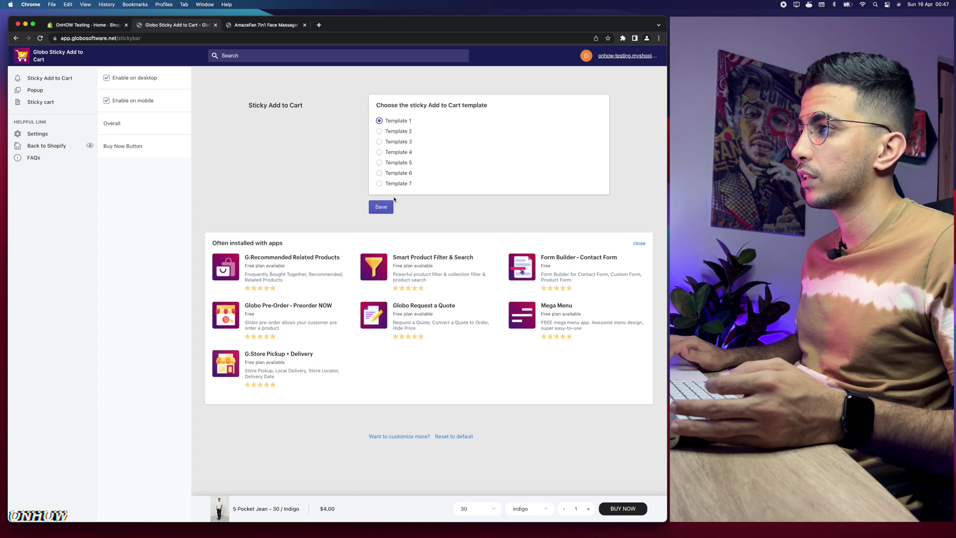
left_click(379, 173)
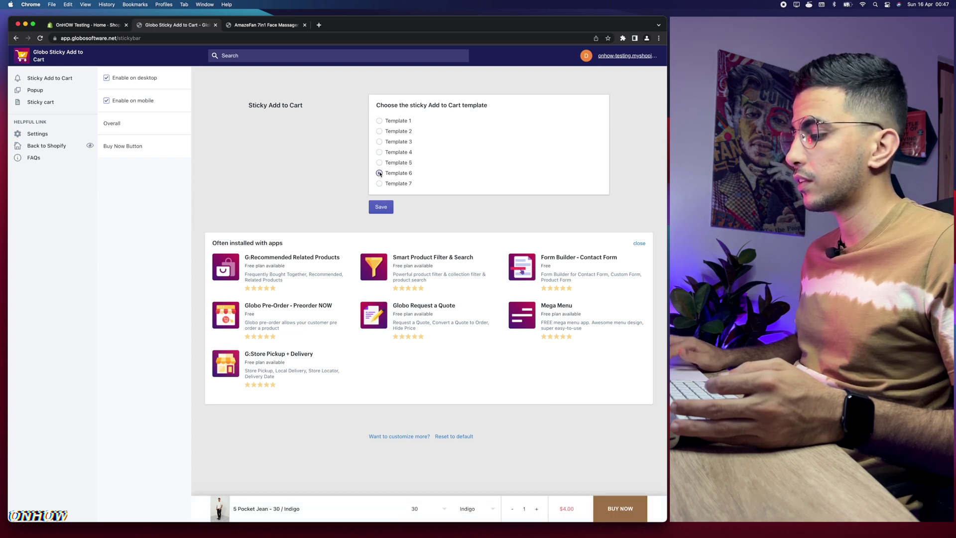
left_click(379, 184)
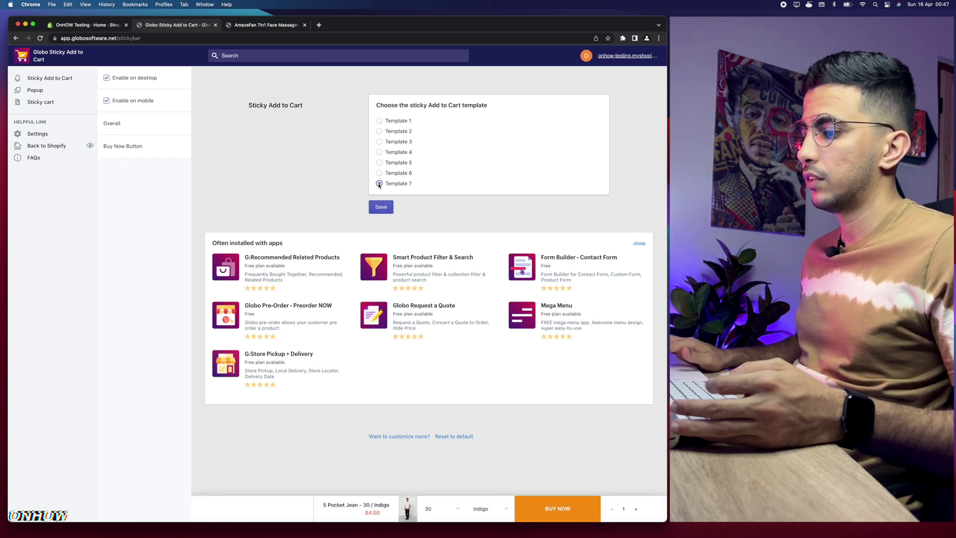
left_click(380, 142)
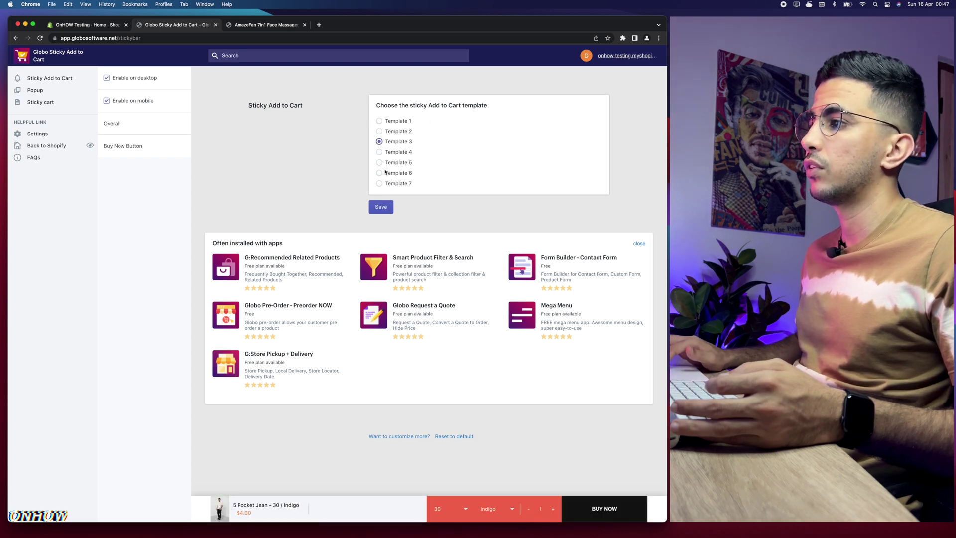
left_click(382, 209)
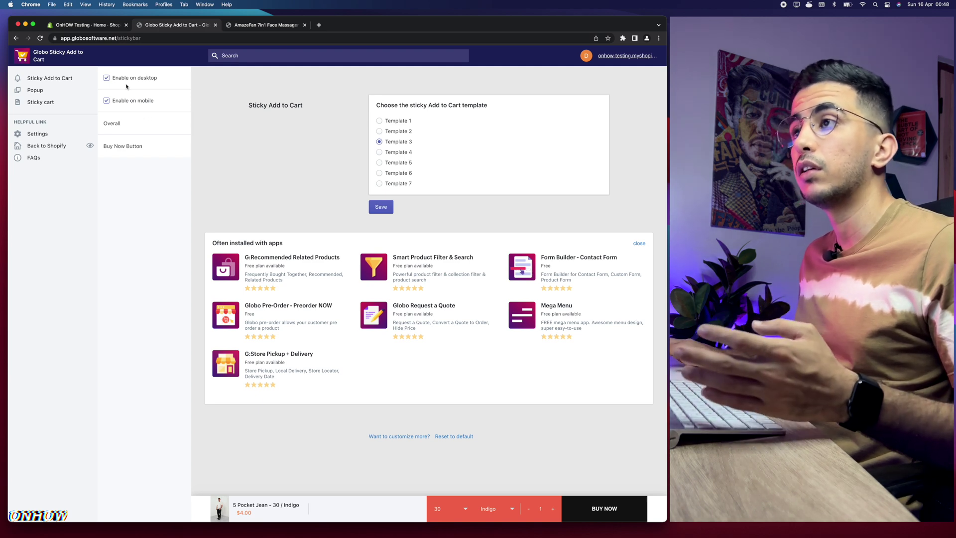
In Overall settings, keep action Go to Checkout, font Inherit and position Bottom.
left_click(113, 125)
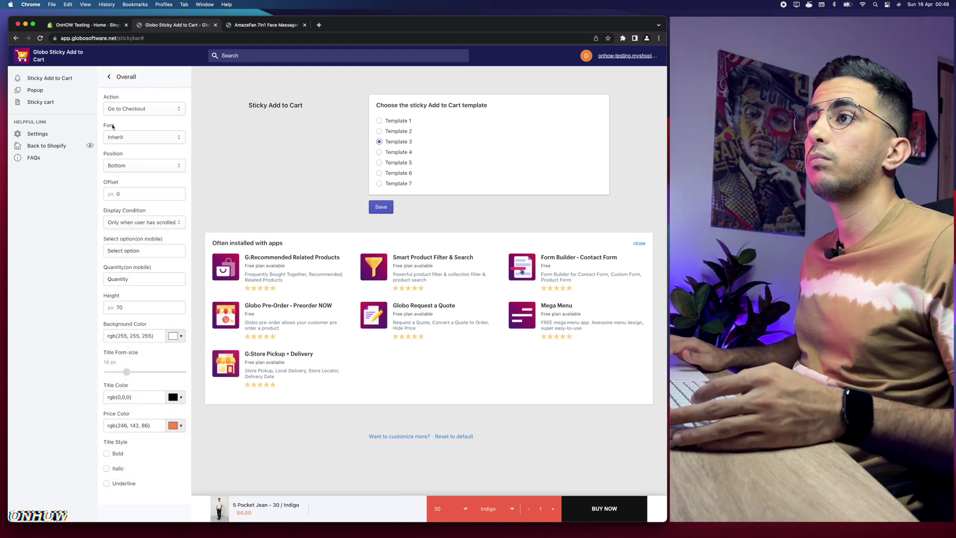
left_click(140, 111)
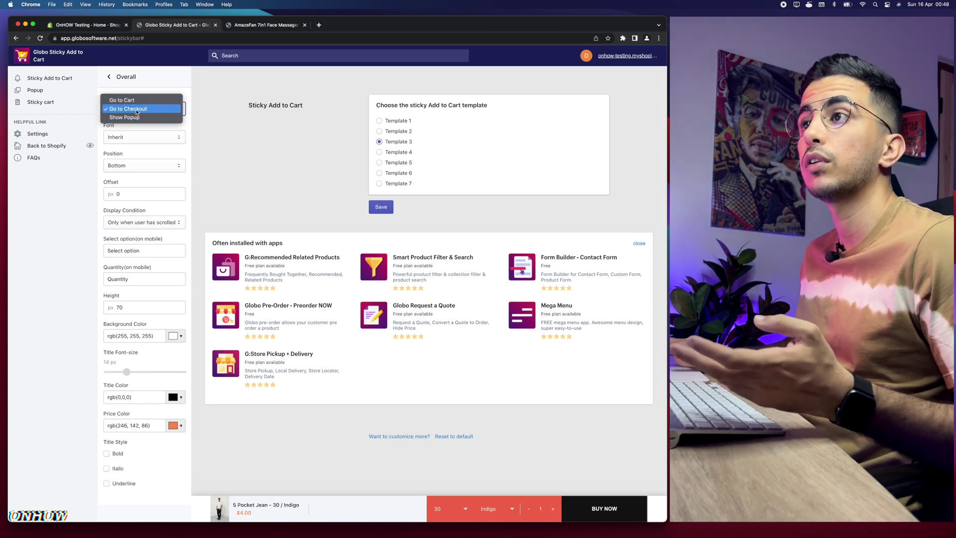
left_click(138, 109)
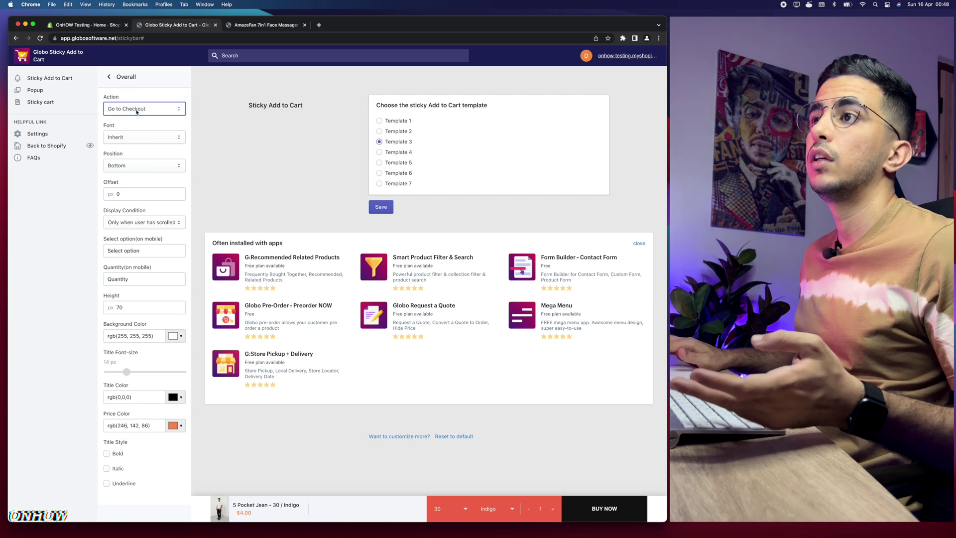
left_click(124, 135)
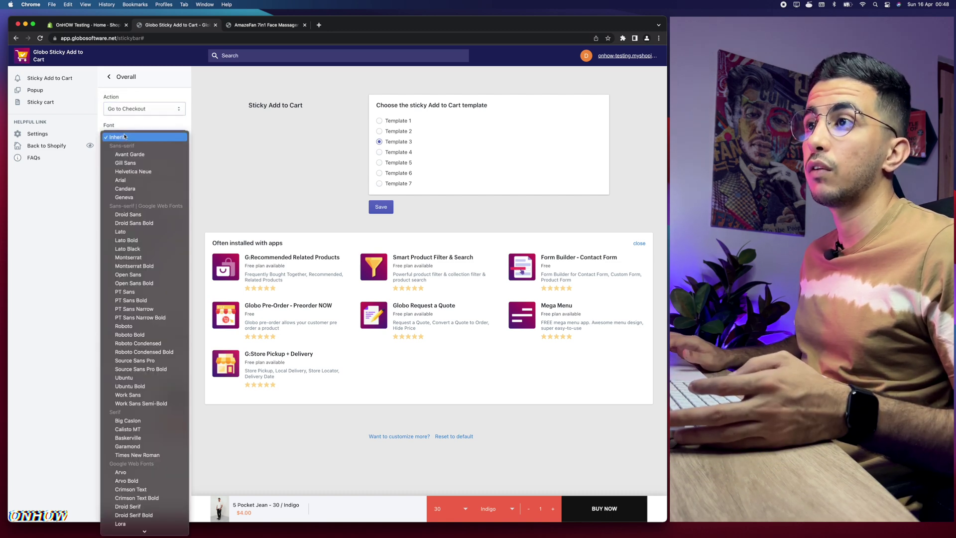
scroll(125, 358, "down", 5)
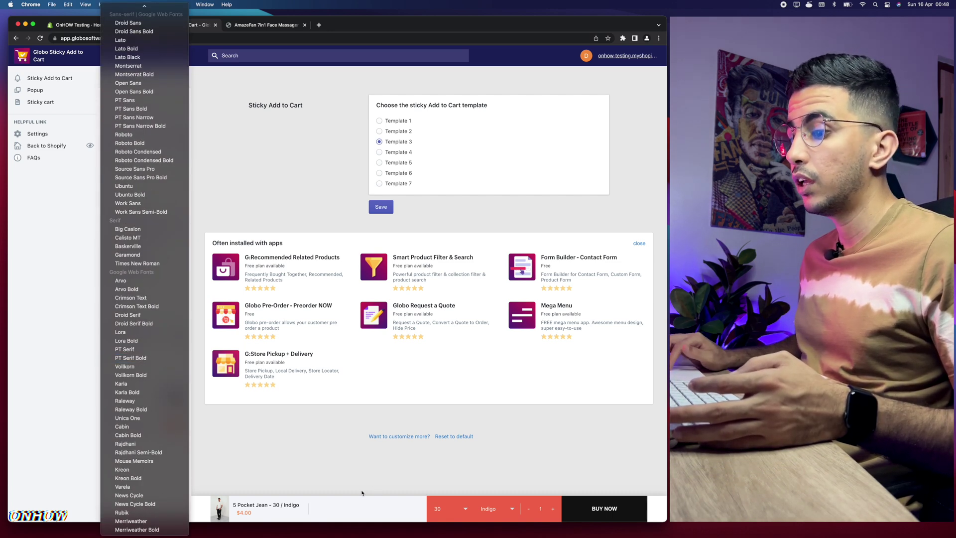
left_click(229, 125)
left_click(134, 163)
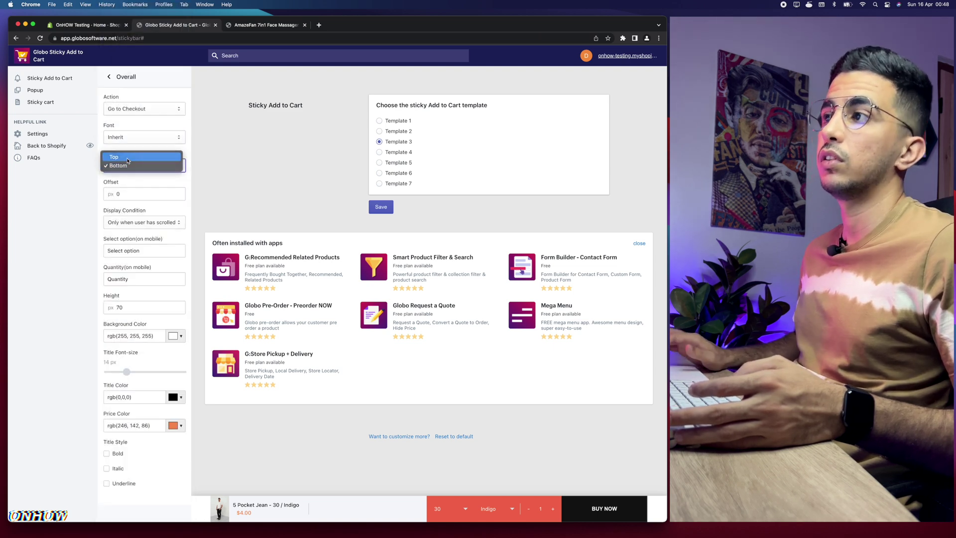
left_click(128, 158)
left_click(138, 166)
left_click(138, 174)
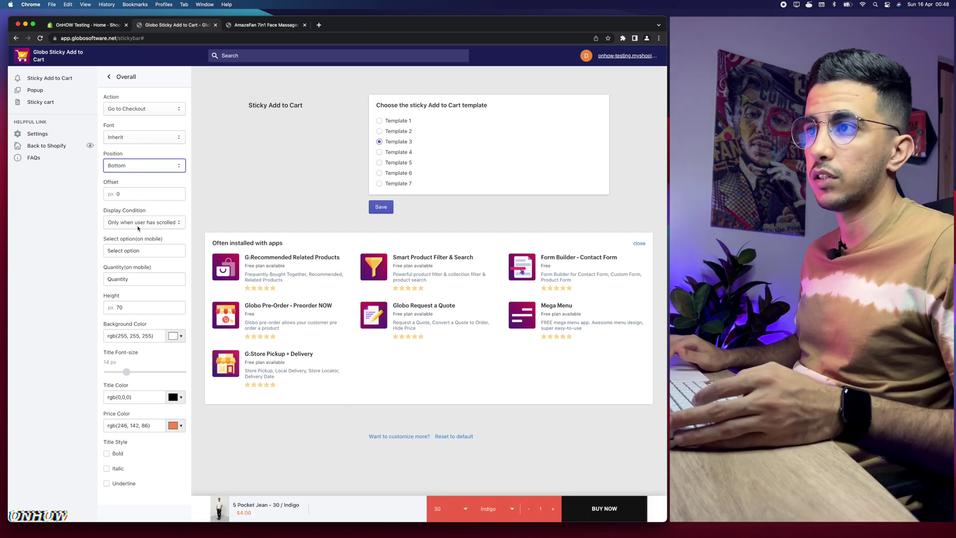
scroll(111, 214, "up", 5)
scroll(112, 214, "up", 3)
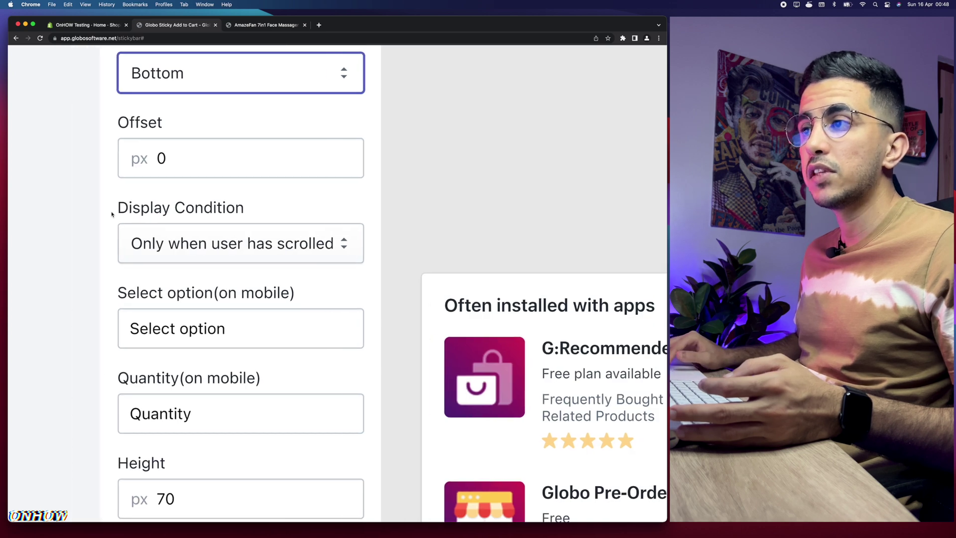
Set the bar's Display Condition to 'Alway show'.
left_click(181, 242)
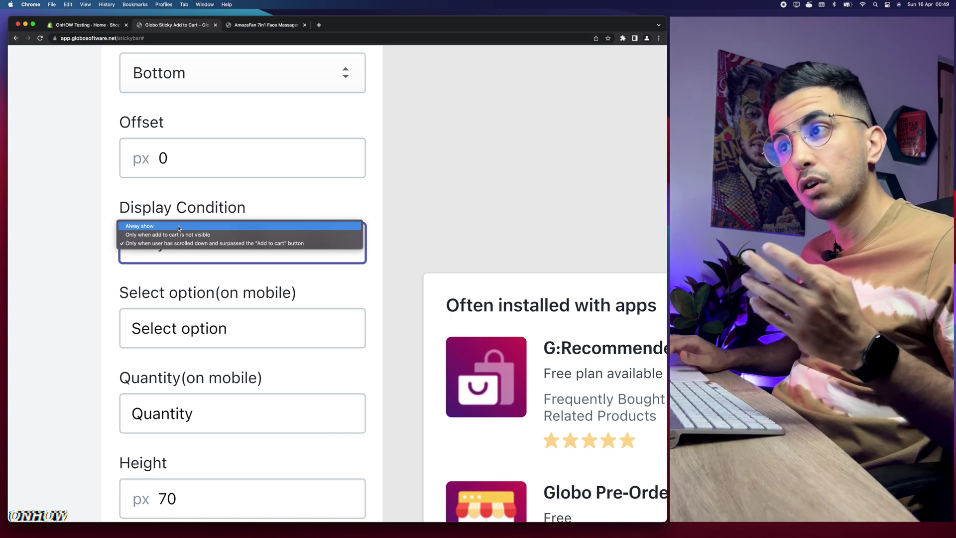
left_click(194, 228)
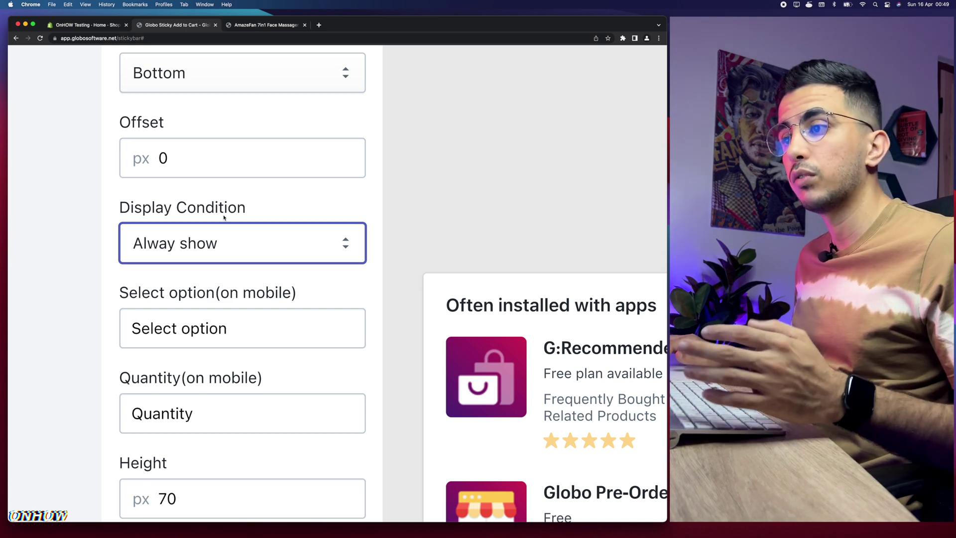
key("super+0")
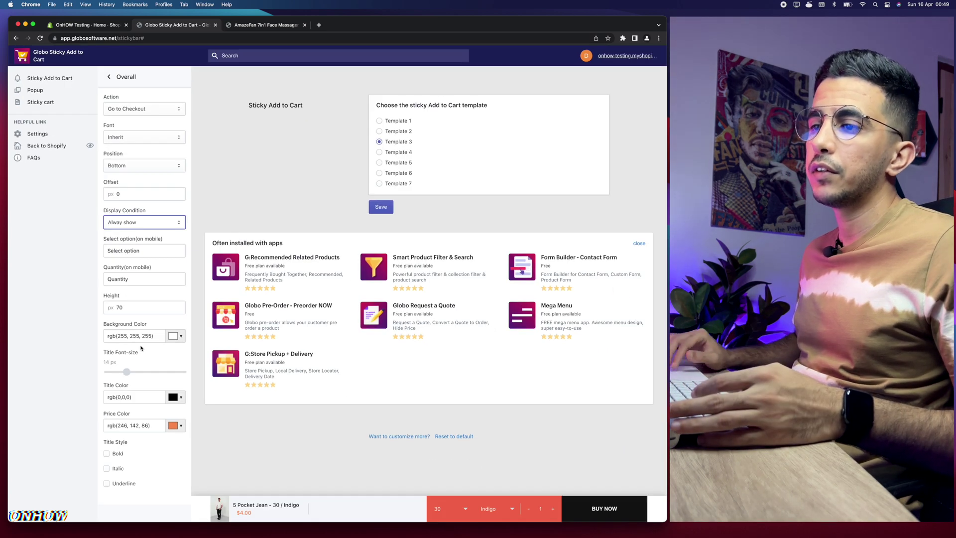
Change the price colour to blue, make the title bold, and save the bar settings.
scroll(141, 347, "down", 1)
left_click_drag(124, 292, 118, 292)
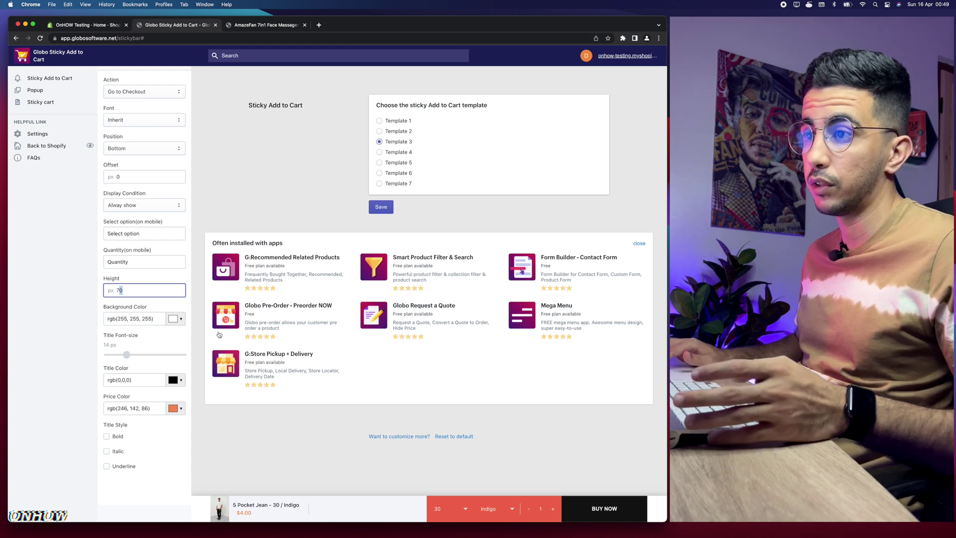
left_click(181, 320)
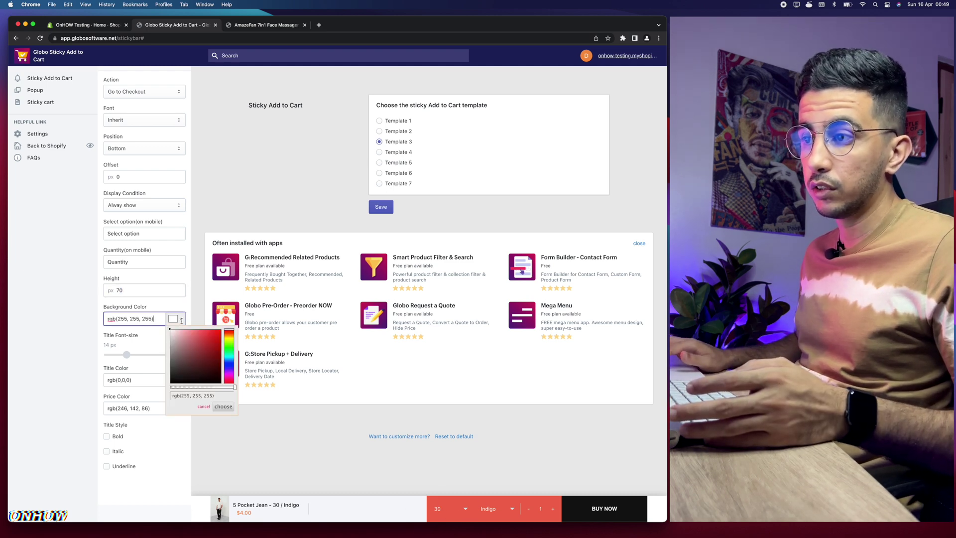
left_click(157, 387)
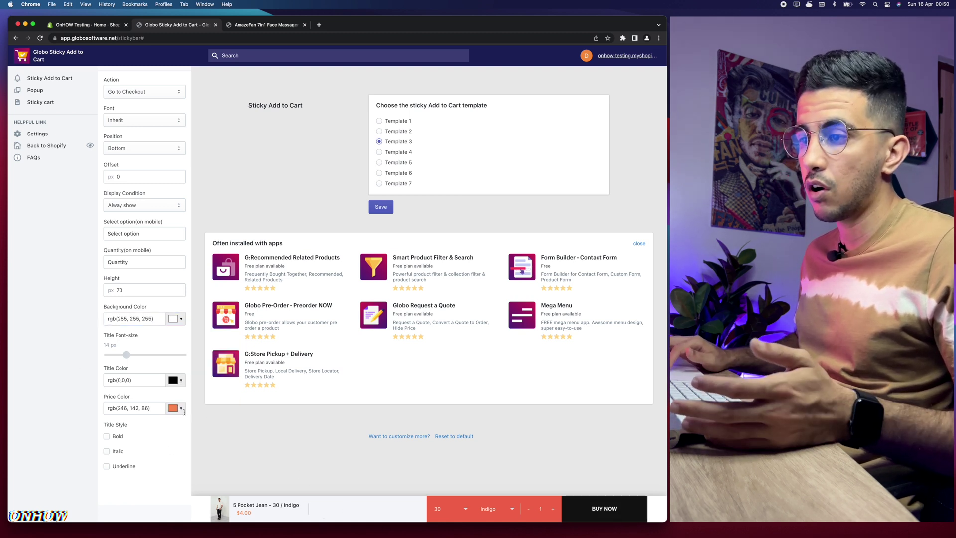
left_click(182, 410)
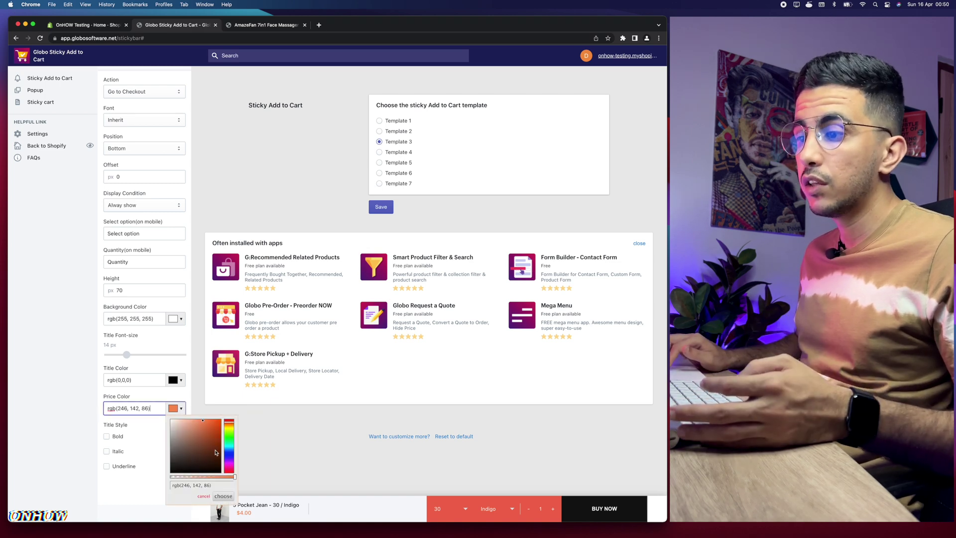
left_click_drag(229, 459, 229, 454)
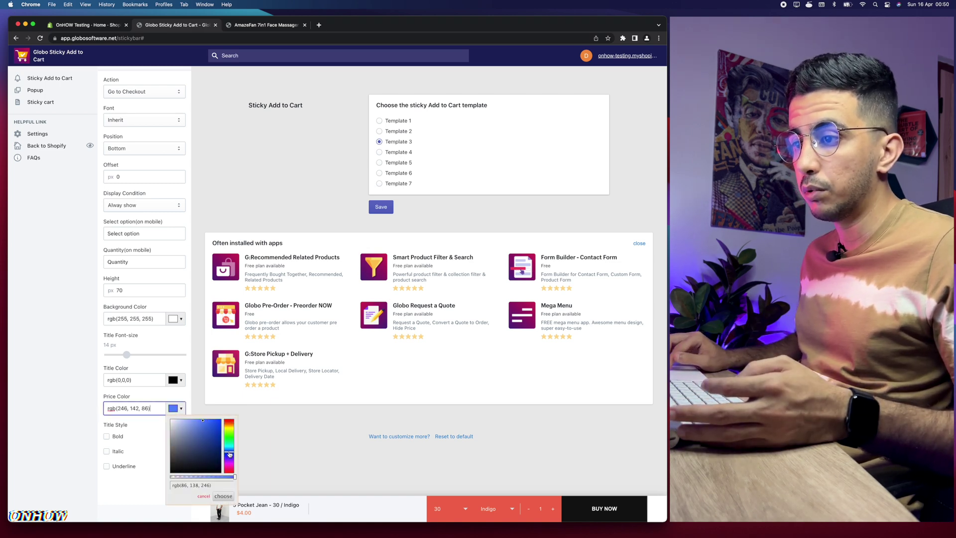
left_click(97, 435)
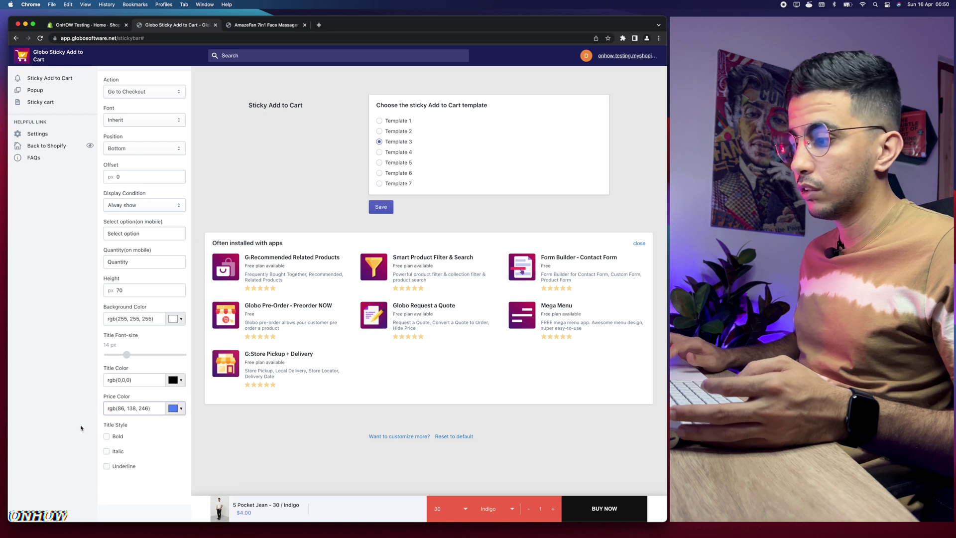
left_click(106, 437)
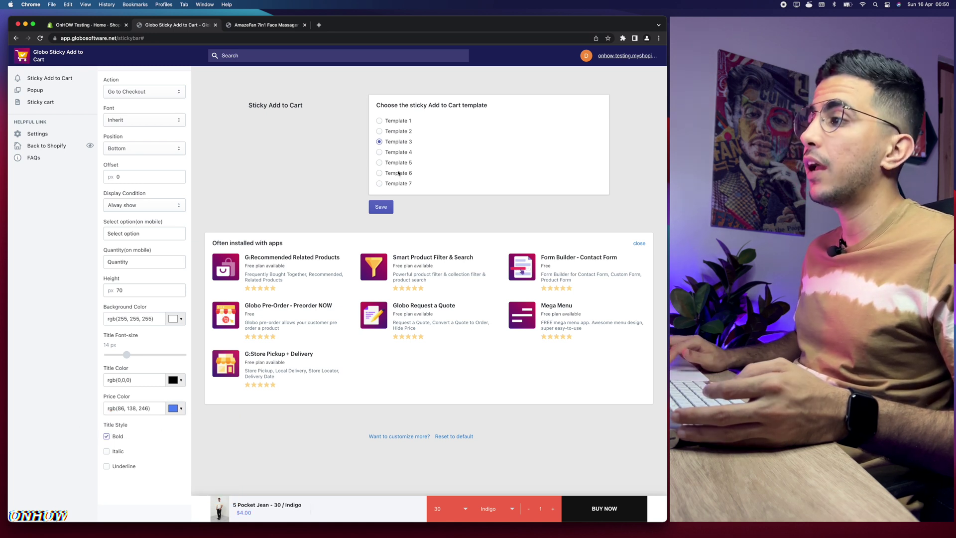
left_click(381, 206)
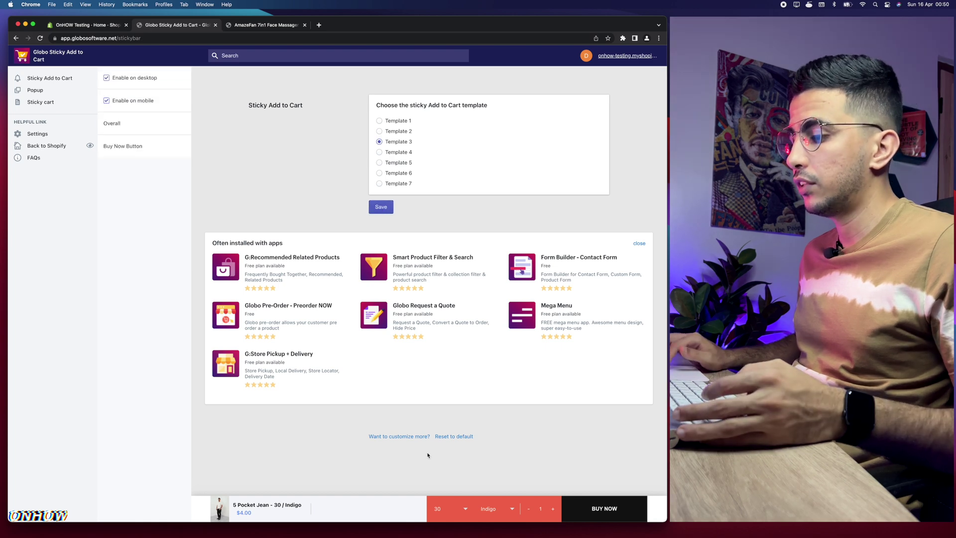
Set the price colour to green rgb(86, 246, 140) and save it.
left_click(131, 148)
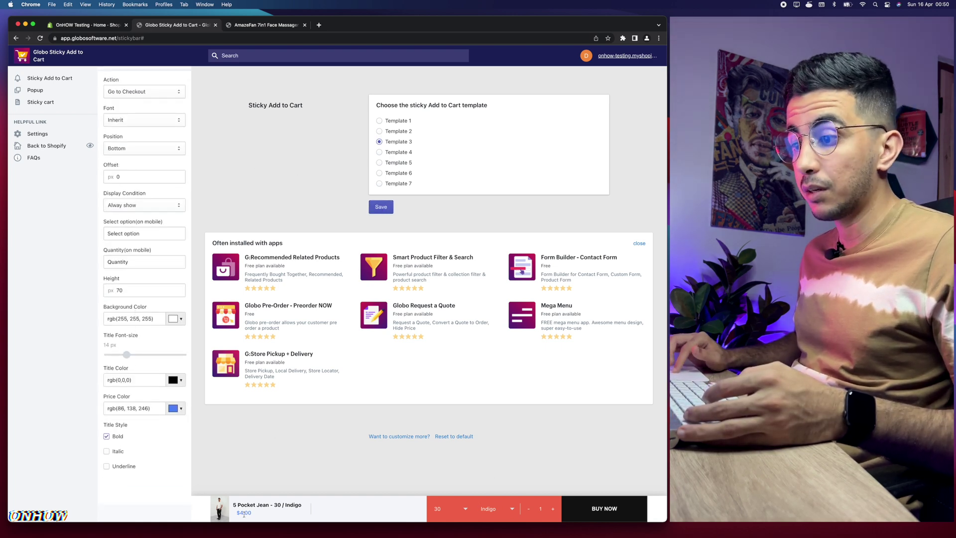
left_click_drag(237, 514, 260, 514)
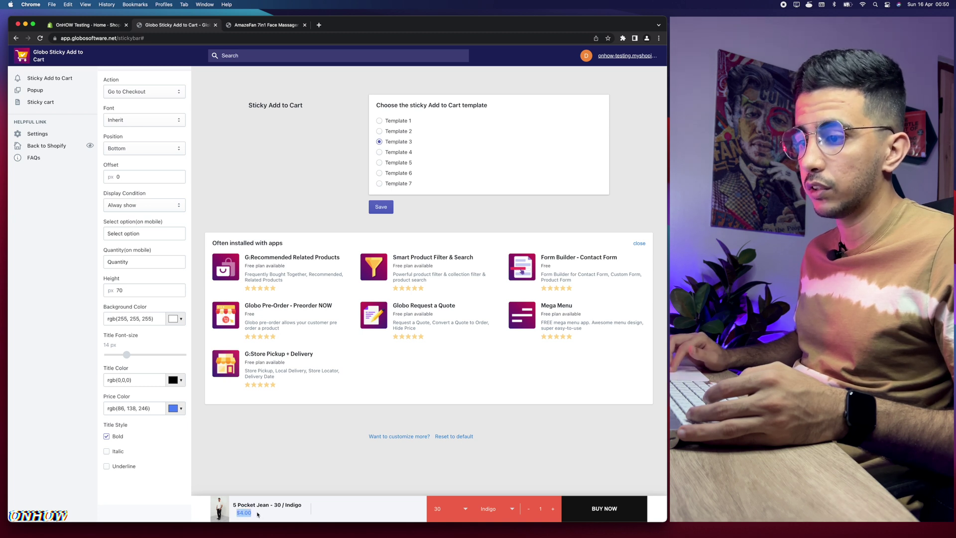
left_click(252, 515)
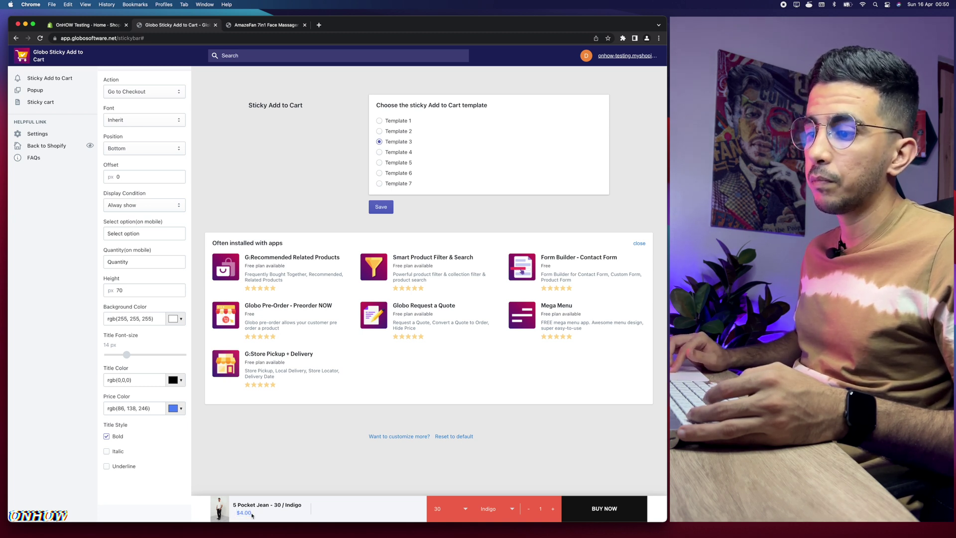
left_click(175, 408)
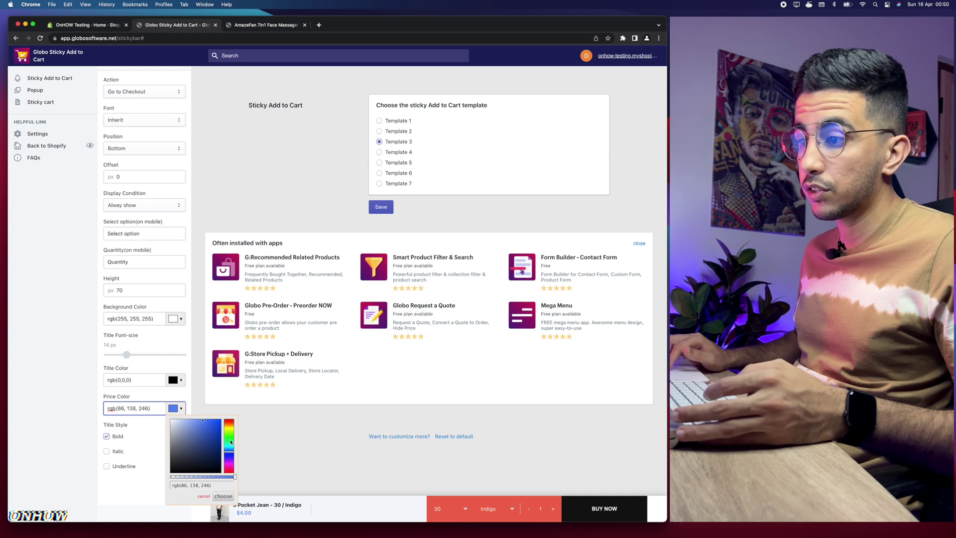
left_click(228, 438)
left_click_drag(228, 438, 230, 442)
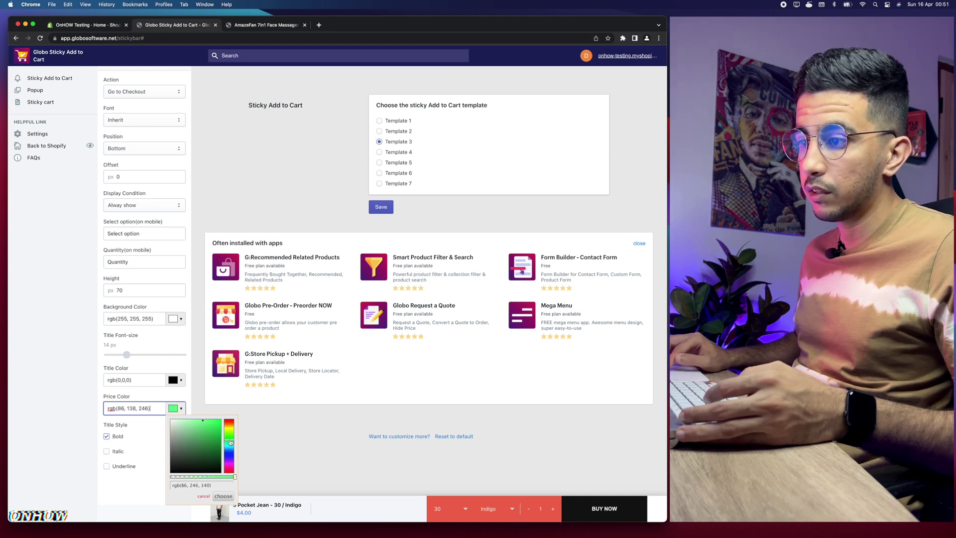
left_click(381, 207)
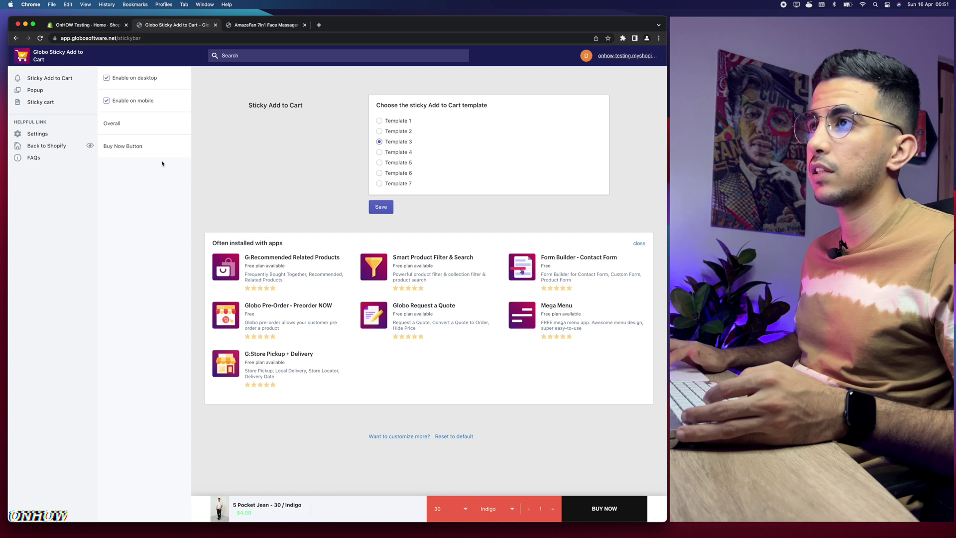
left_click(133, 127)
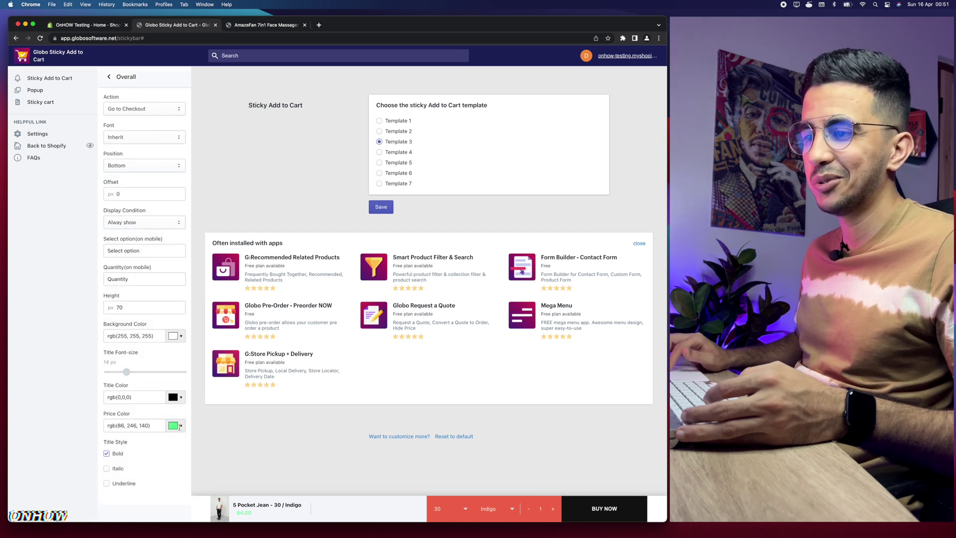
Save the green price colour and bring up the Buy Now Button settings.
left_click(381, 207)
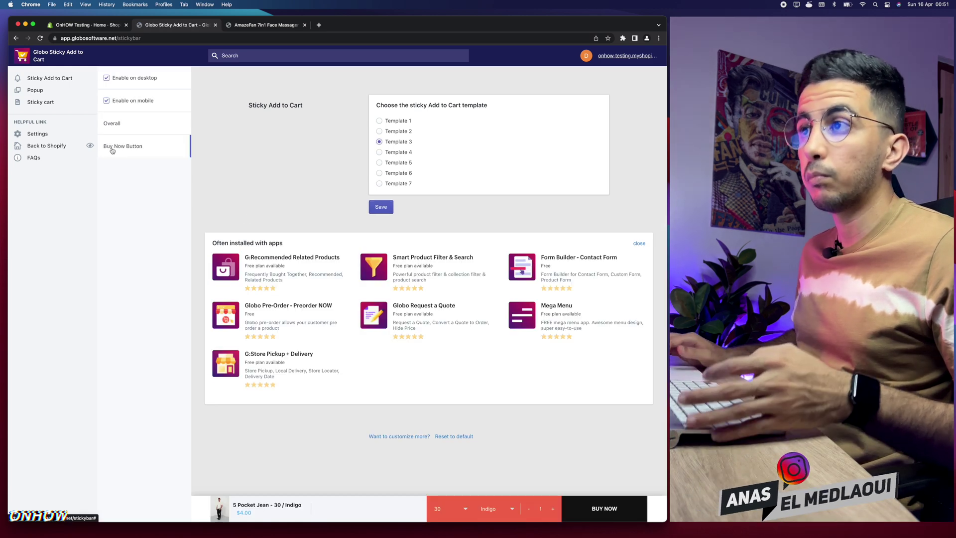
left_click(112, 148)
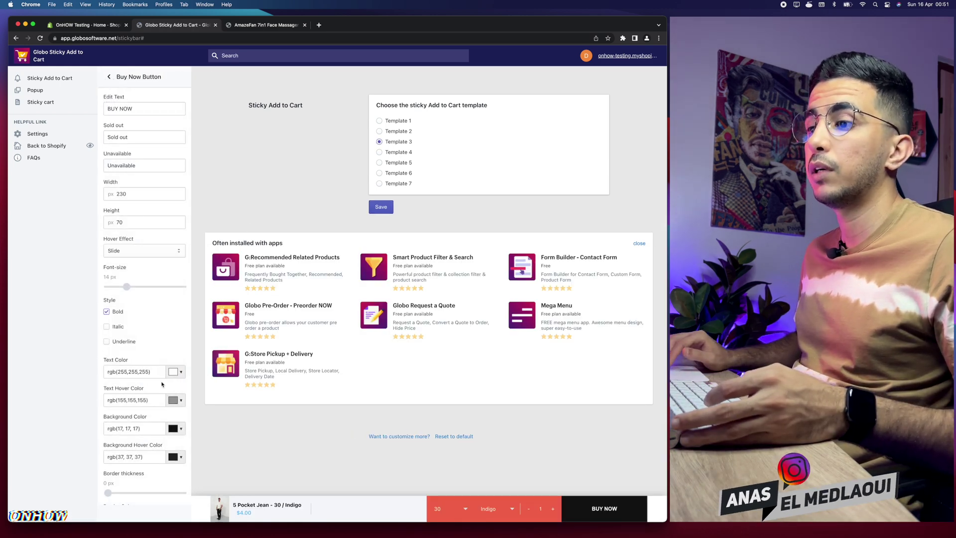
scroll(162, 384, "down", 3)
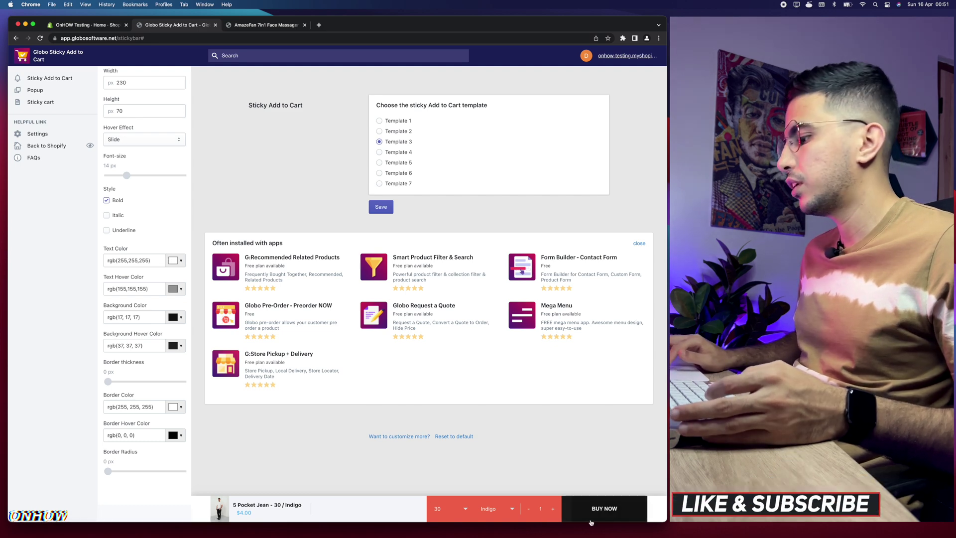
scroll(145, 189, "up", 3)
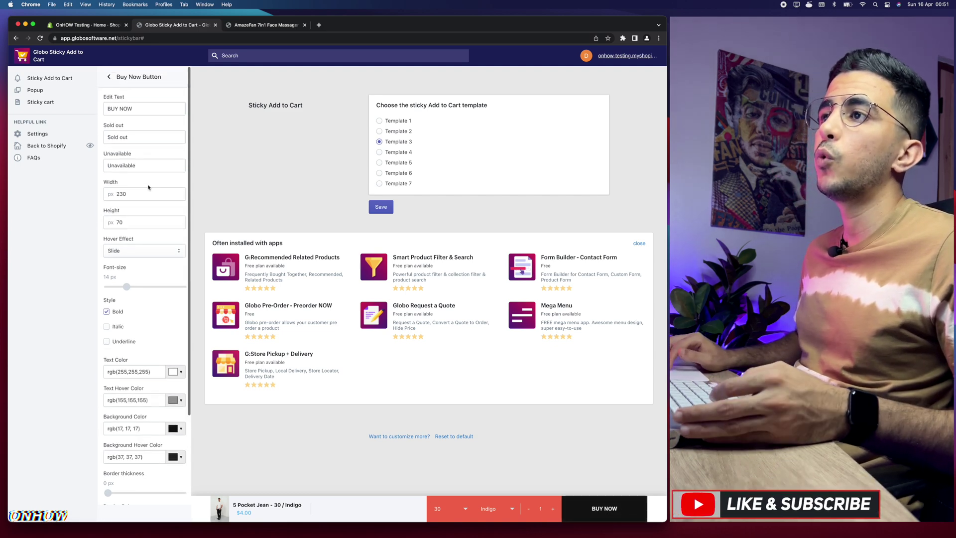
Keep the BUY NOW, Sold out and Unavailable labels unchanged and save them.
triple_click(139, 112)
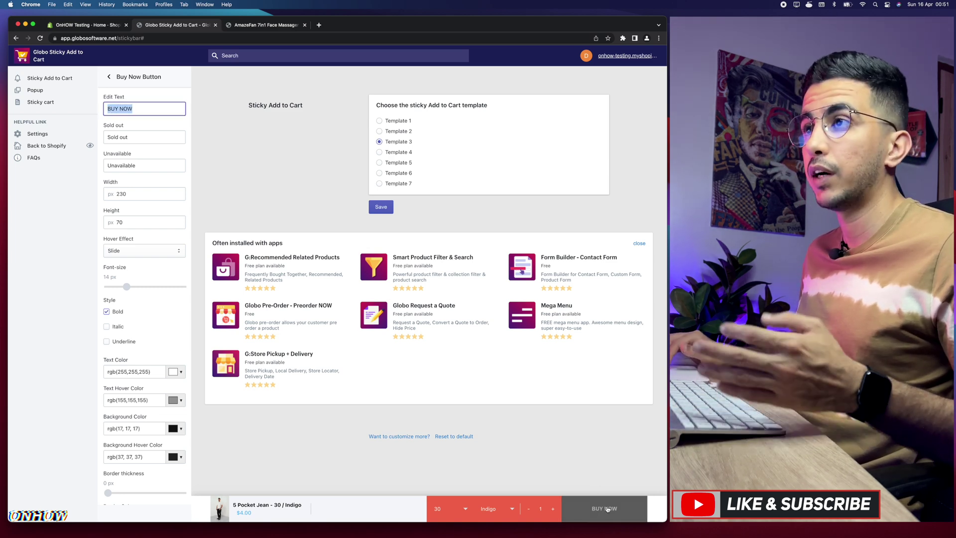
left_click(137, 135)
triple_click(137, 135)
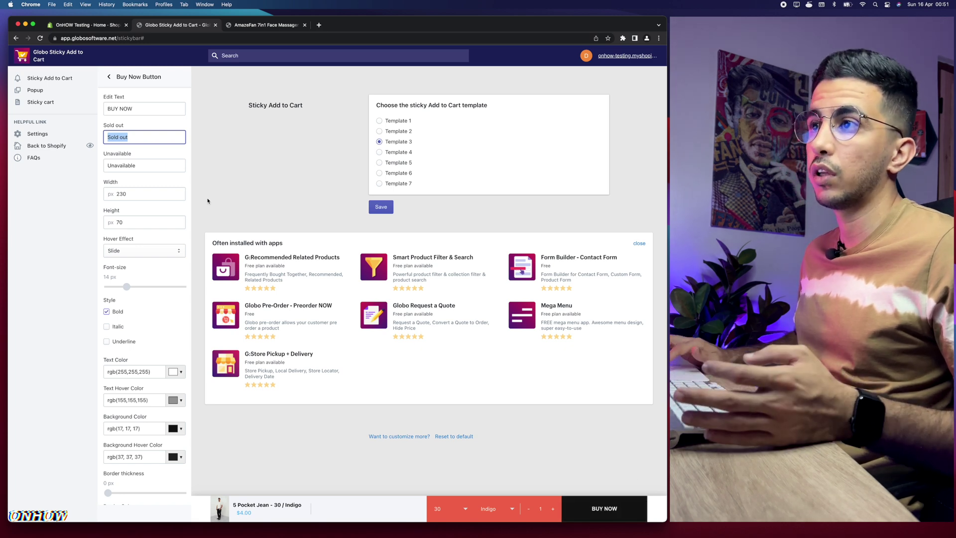
left_click(152, 164)
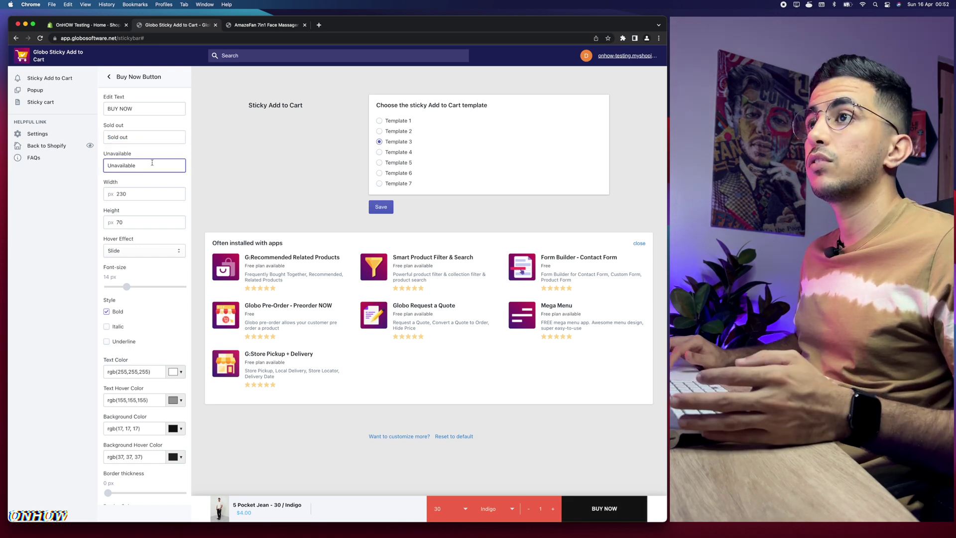
left_click(381, 207)
left_click(36, 90)
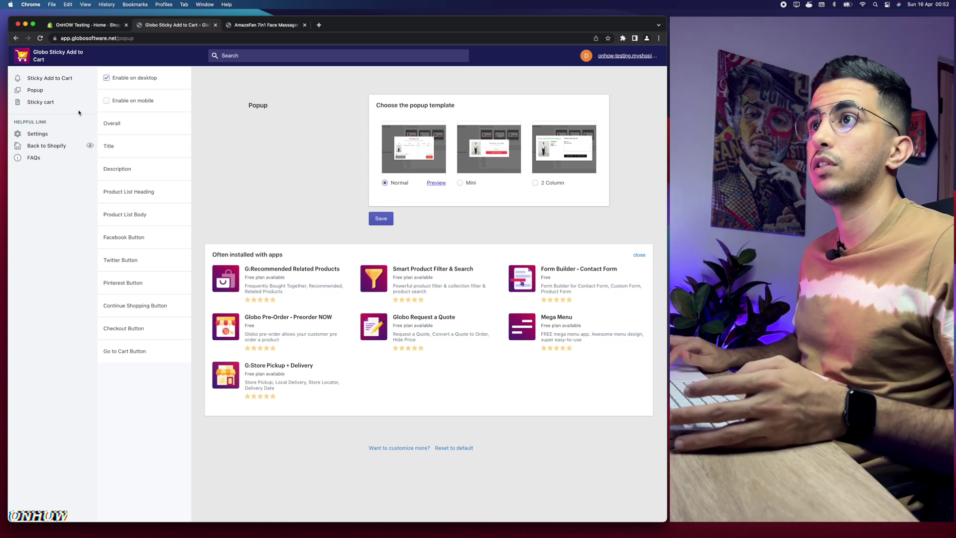
Pass through the Sticky cart settings, then return to the AmazeFan product page tab.
left_click(44, 102)
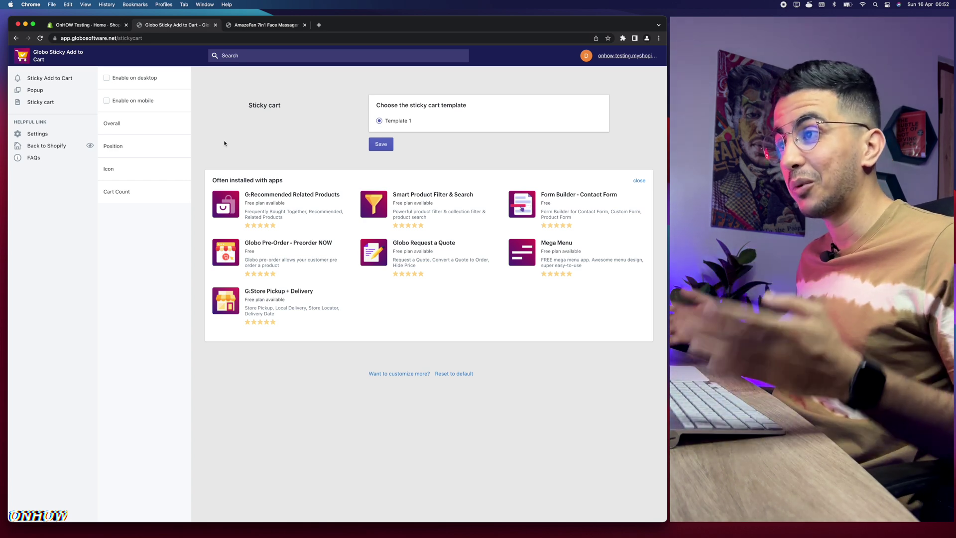
left_click(267, 25)
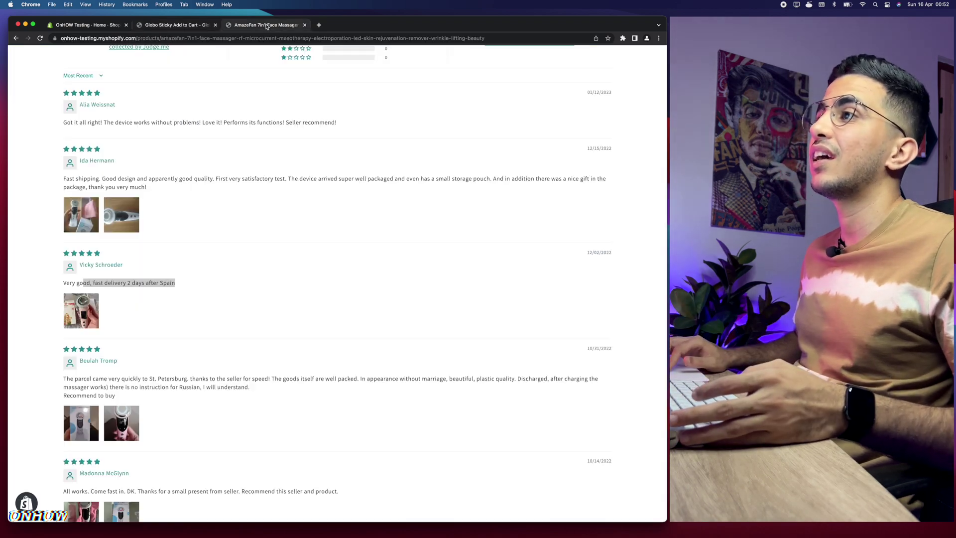
scroll(406, 204, "up", 20)
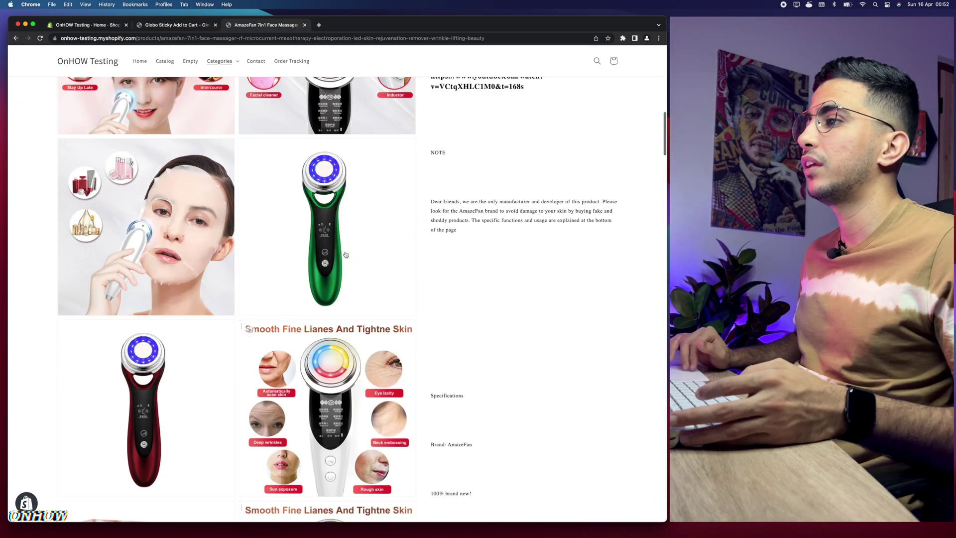
scroll(346, 252, "down", 20)
scroll(346, 254, "up", 6)
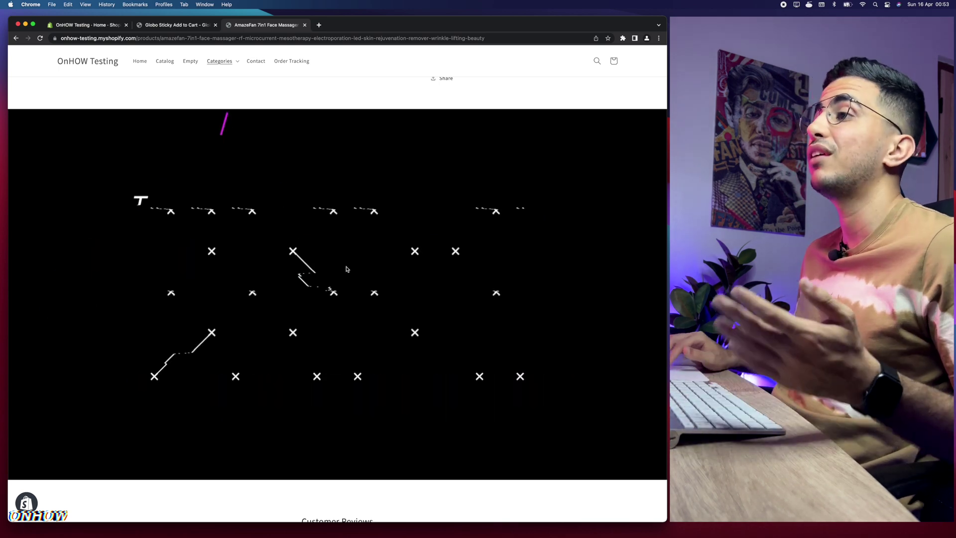
scroll(347, 268, "down", 2)
scroll(347, 268, "up", 3)
scroll(347, 269, "down", 2)
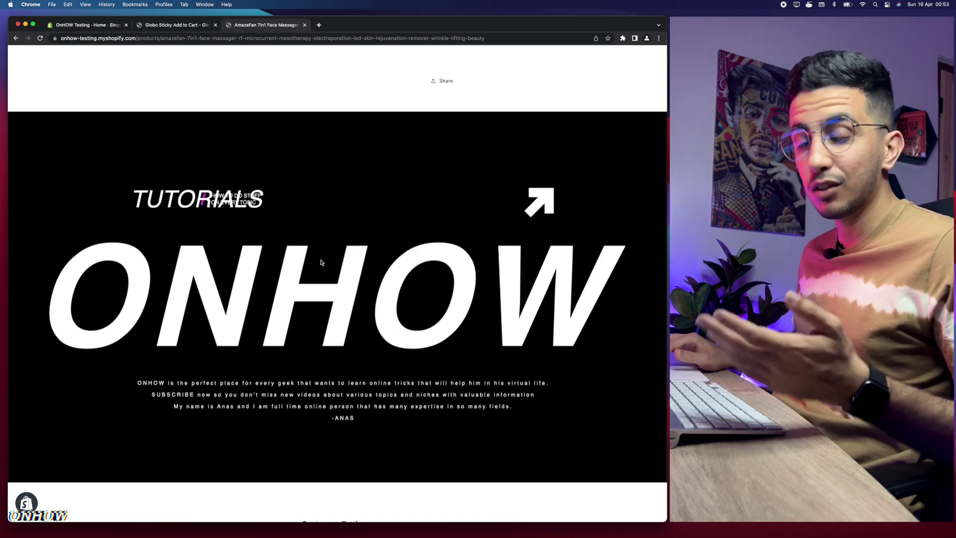
scroll(380, 126, "up", 20)
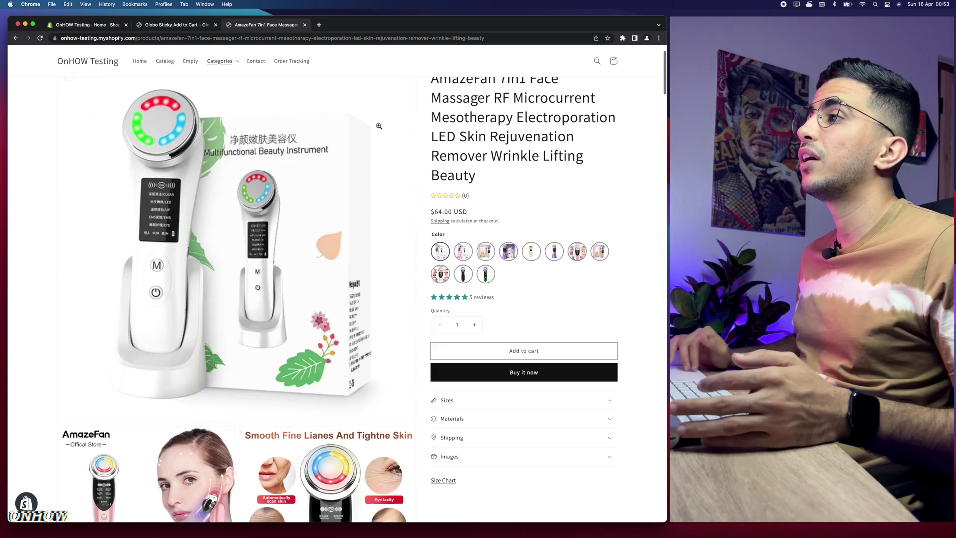
Reload the AmazeFan product page and check the sticky bar's variant list, keeping white-1008.
left_click(380, 38)
key("Return")
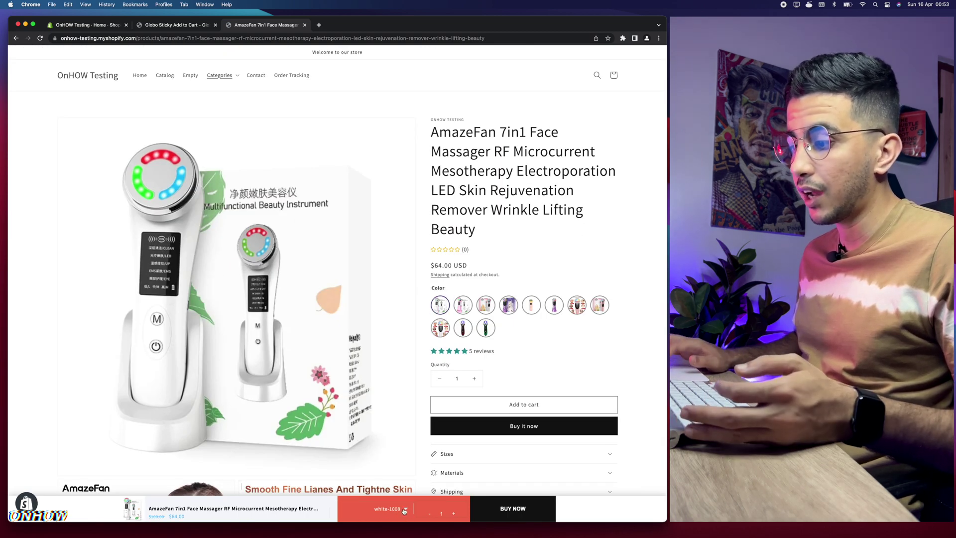
left_click(403, 511)
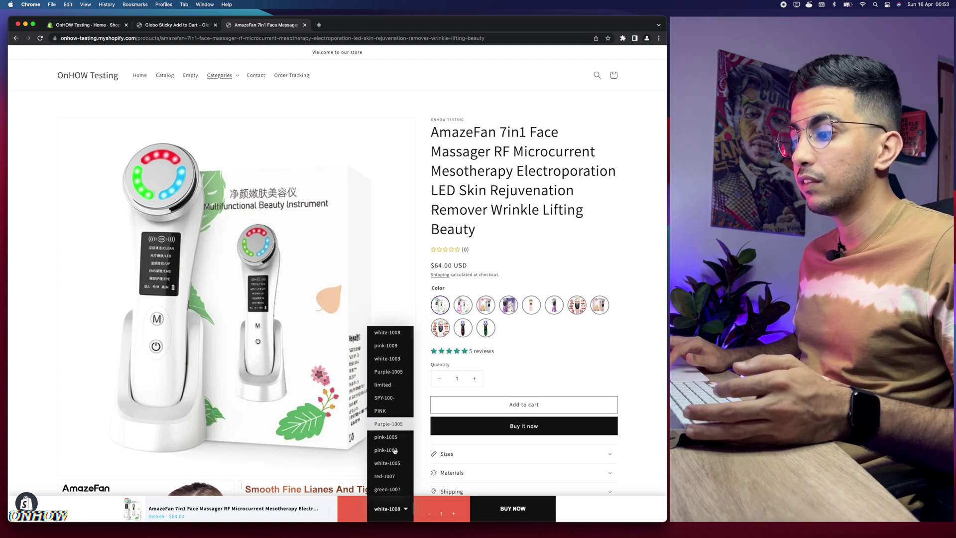
left_click(337, 508)
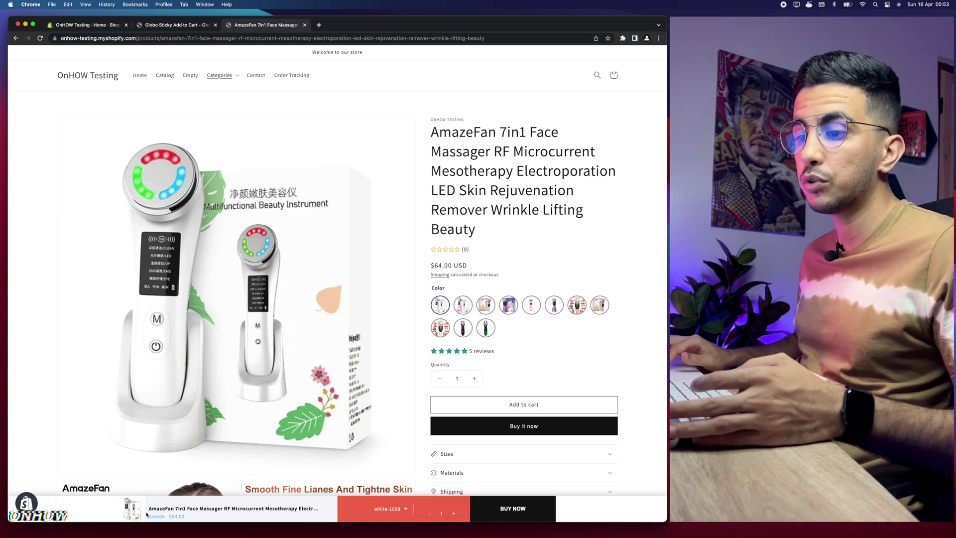
scroll(140, 531, "up", 5)
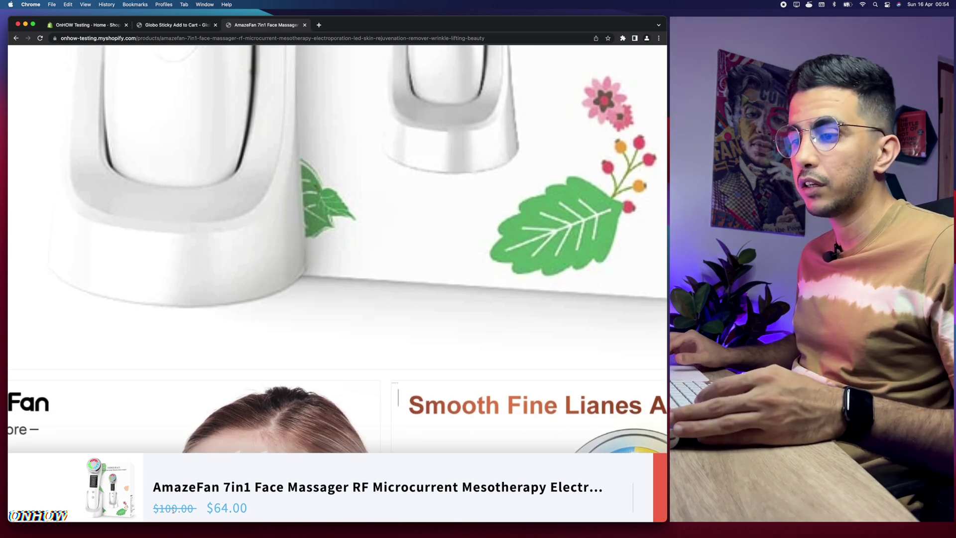
scroll(423, 240, "down", 5)
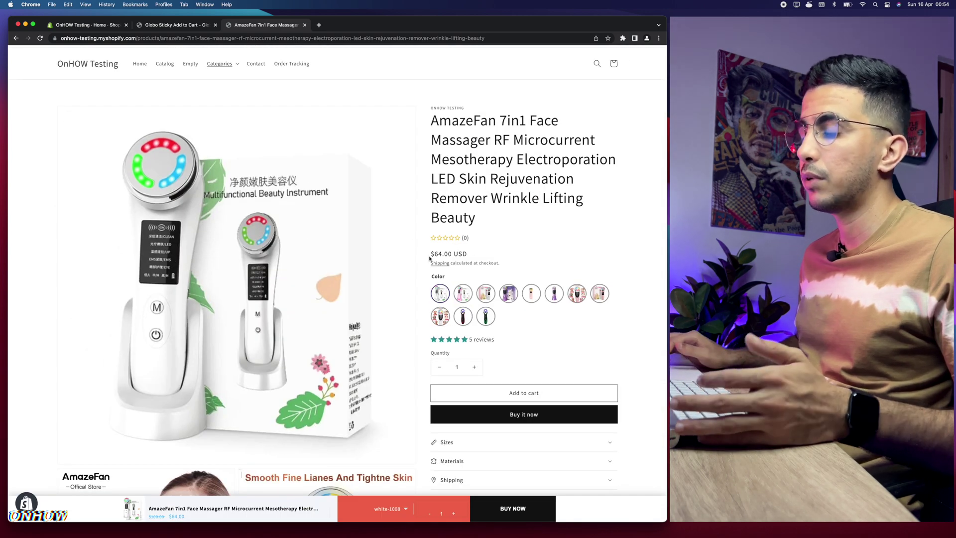